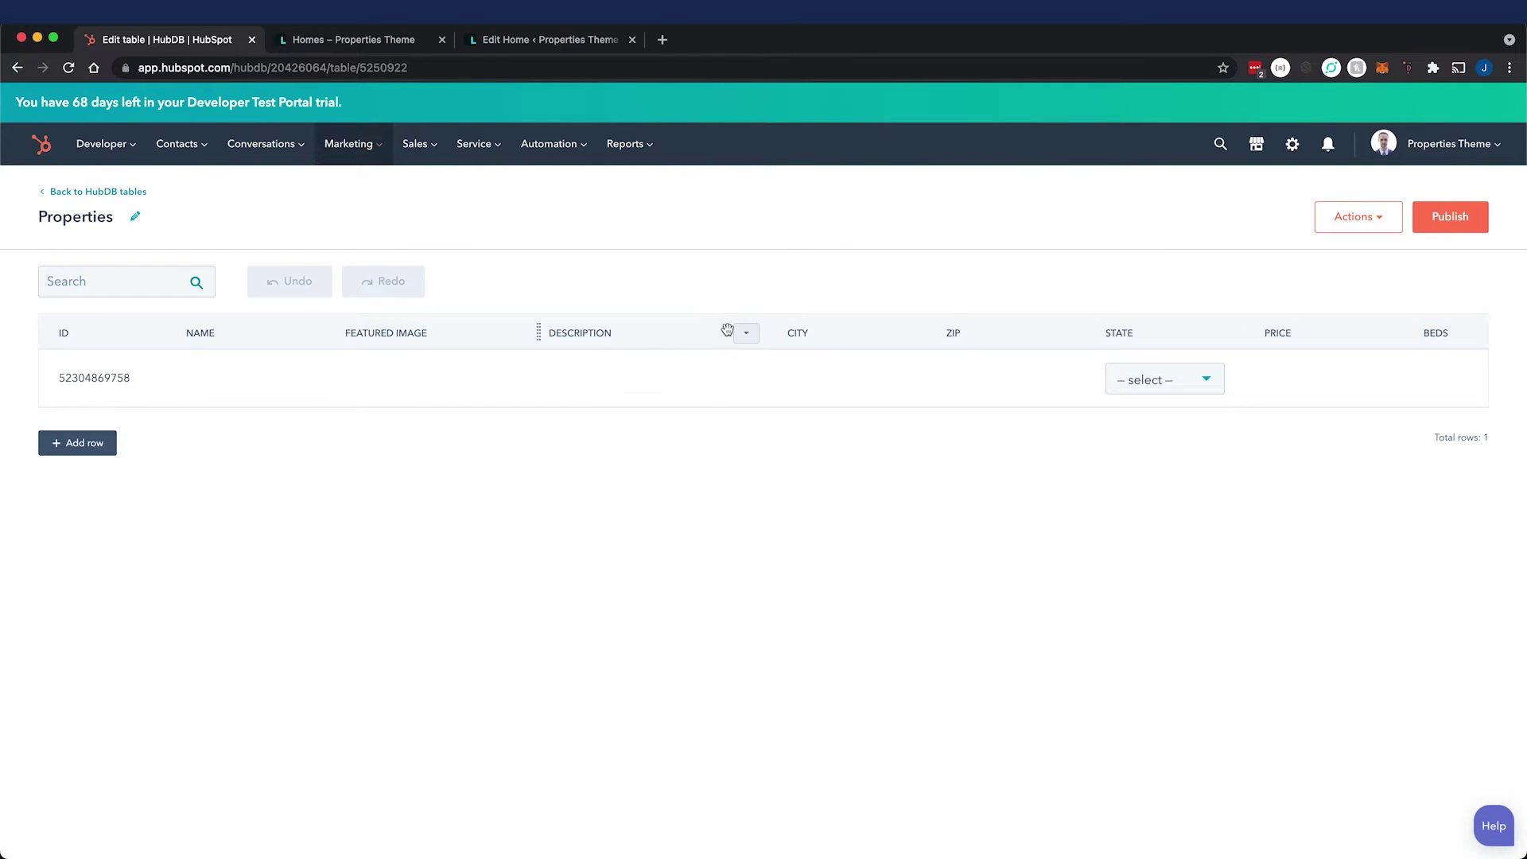
Review the Description and Featured Image column settings without changing anything
click(747, 334)
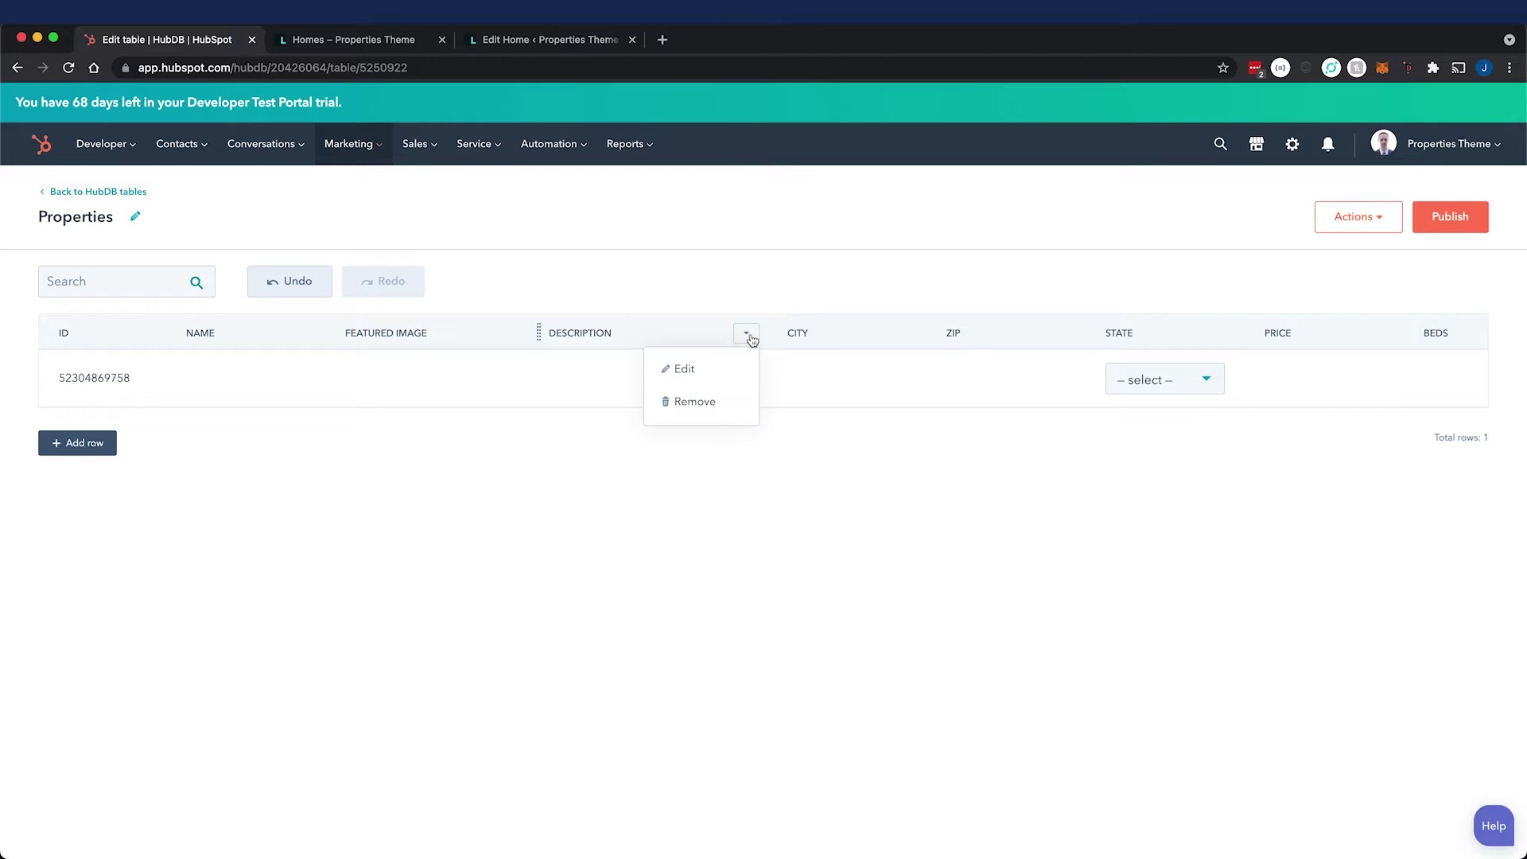
click(716, 368)
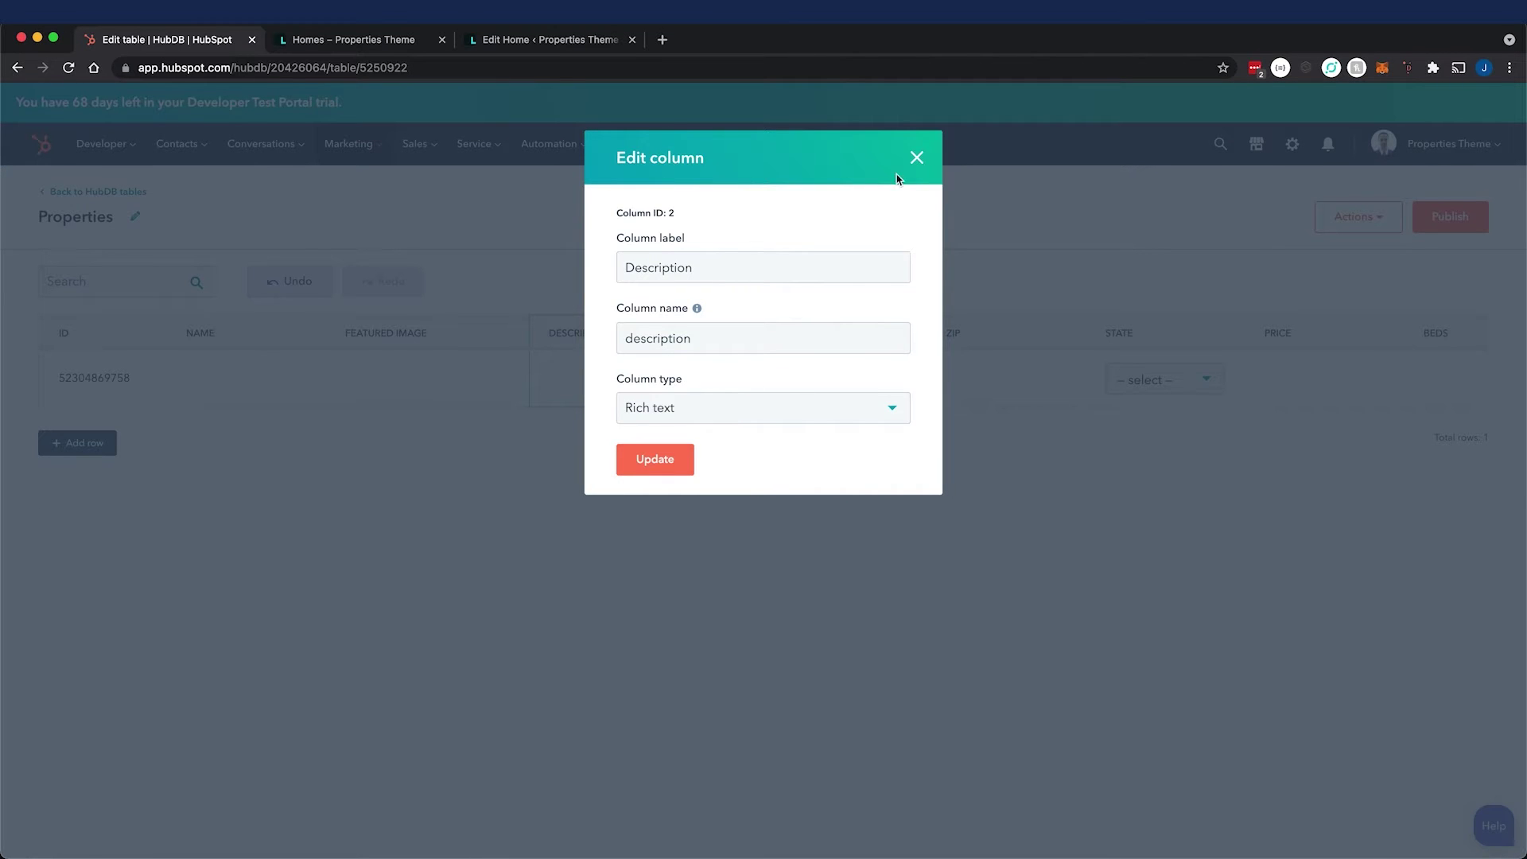
click(916, 159)
click(498, 337)
click(488, 373)
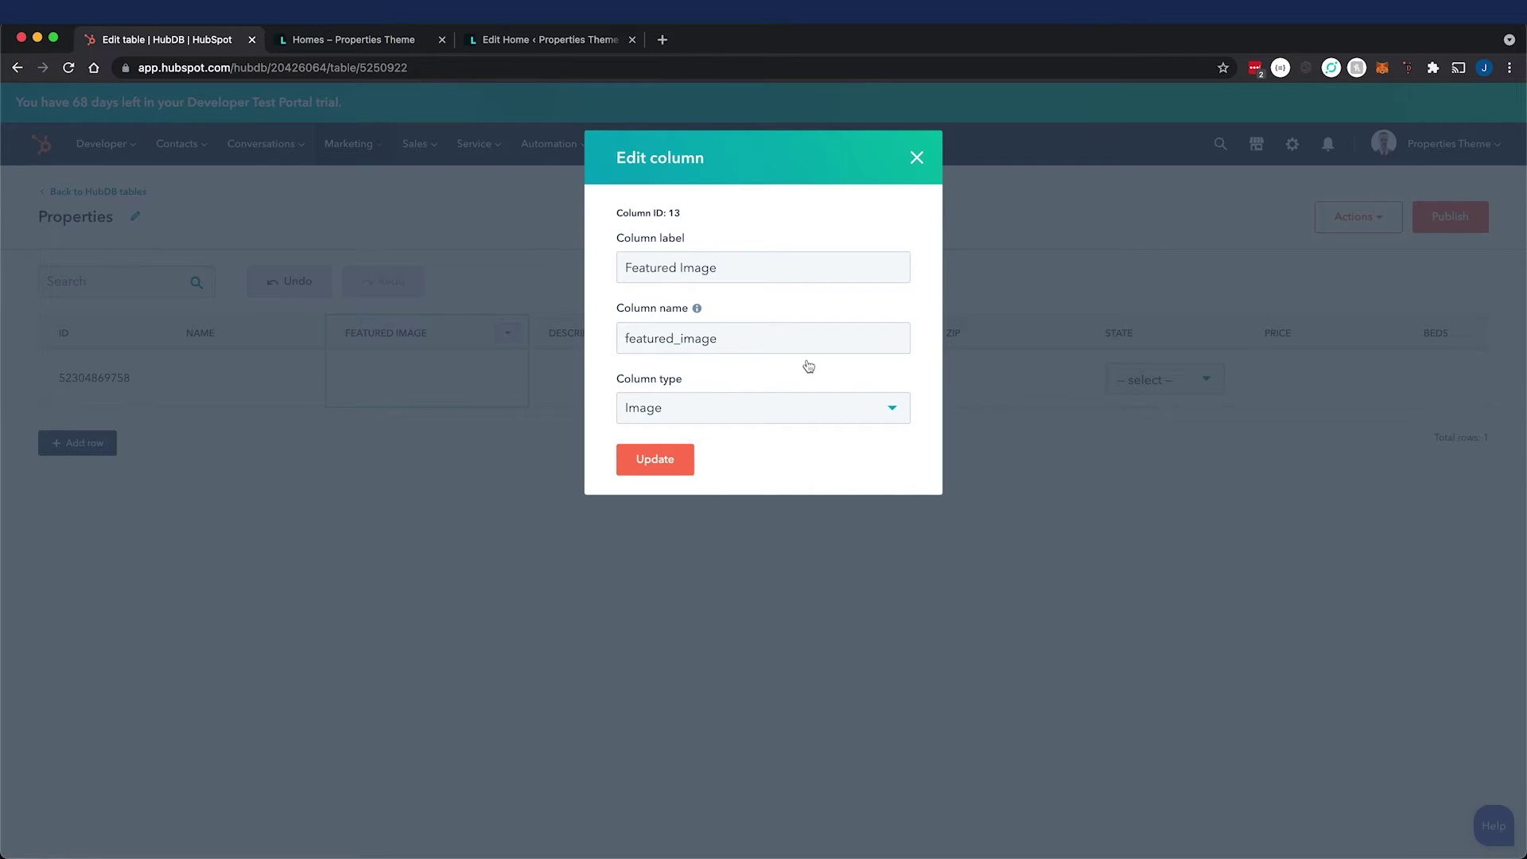
click(916, 158)
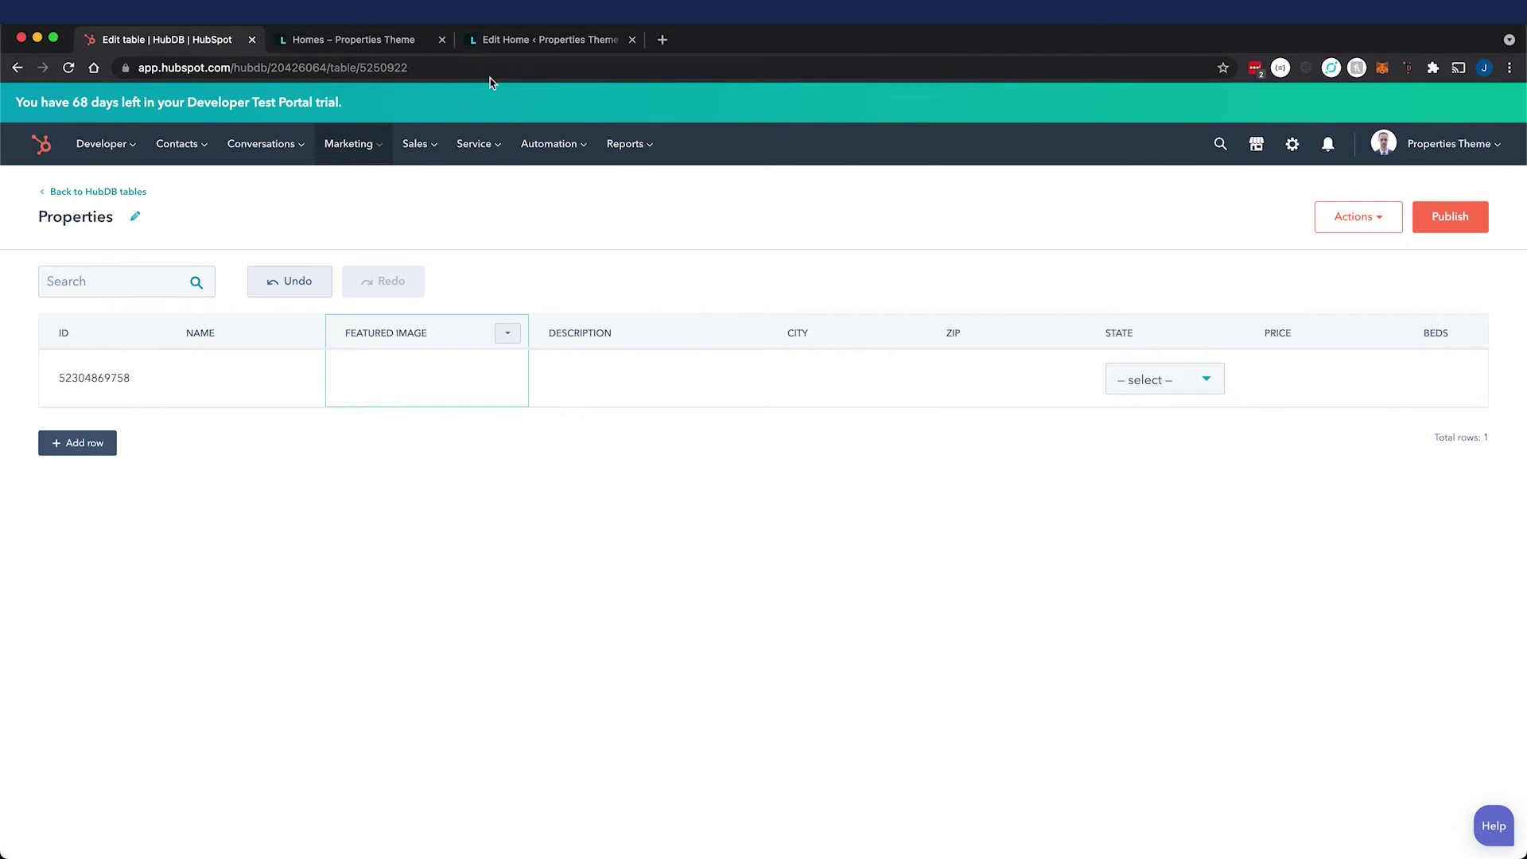
Look over the column types available for the Description column, leaving it unchanged
click(746, 333)
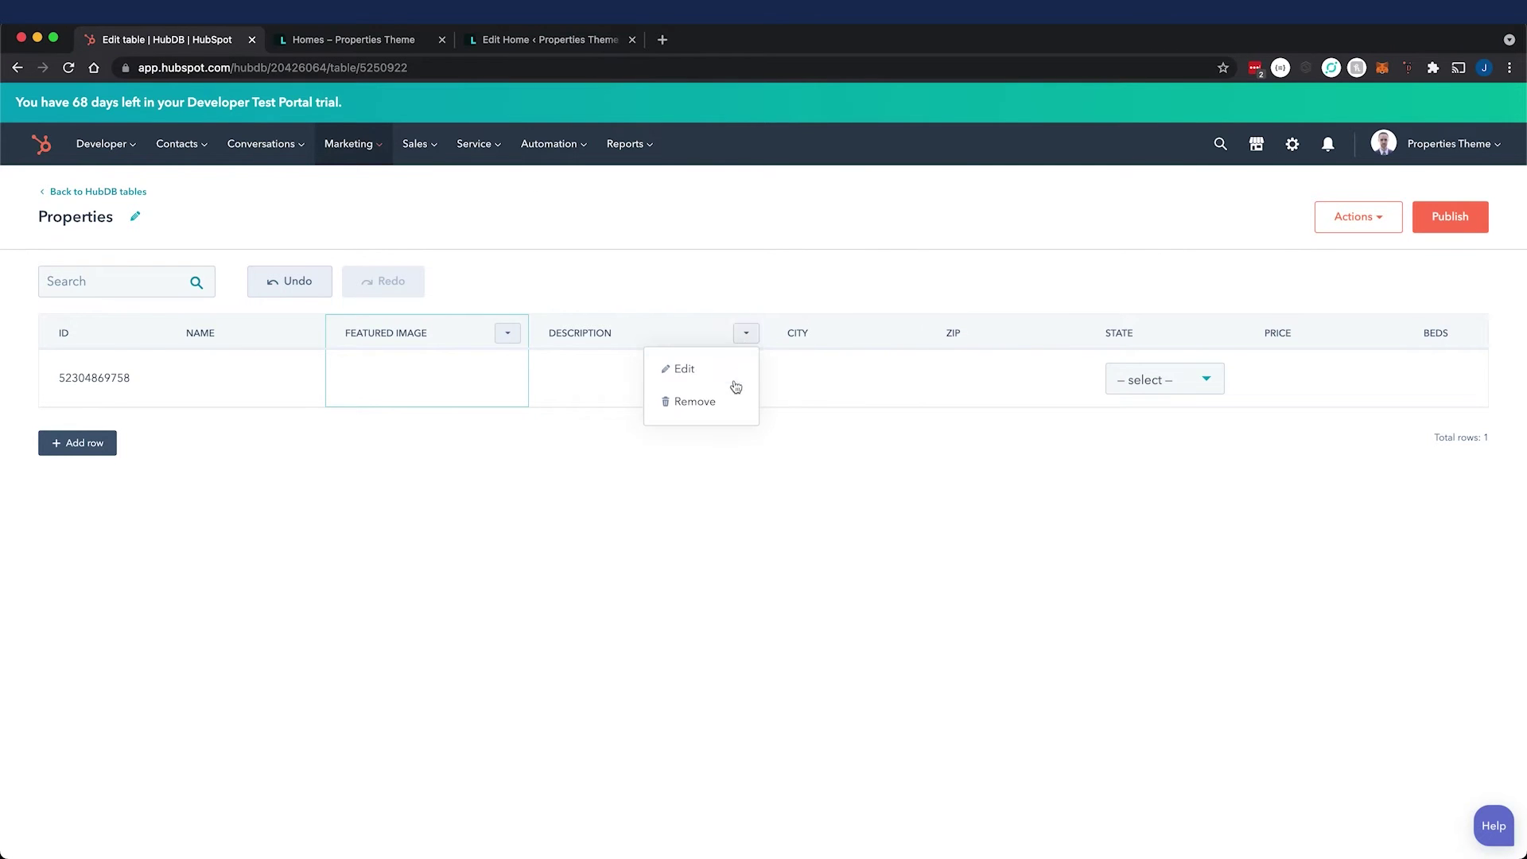
click(722, 372)
click(738, 410)
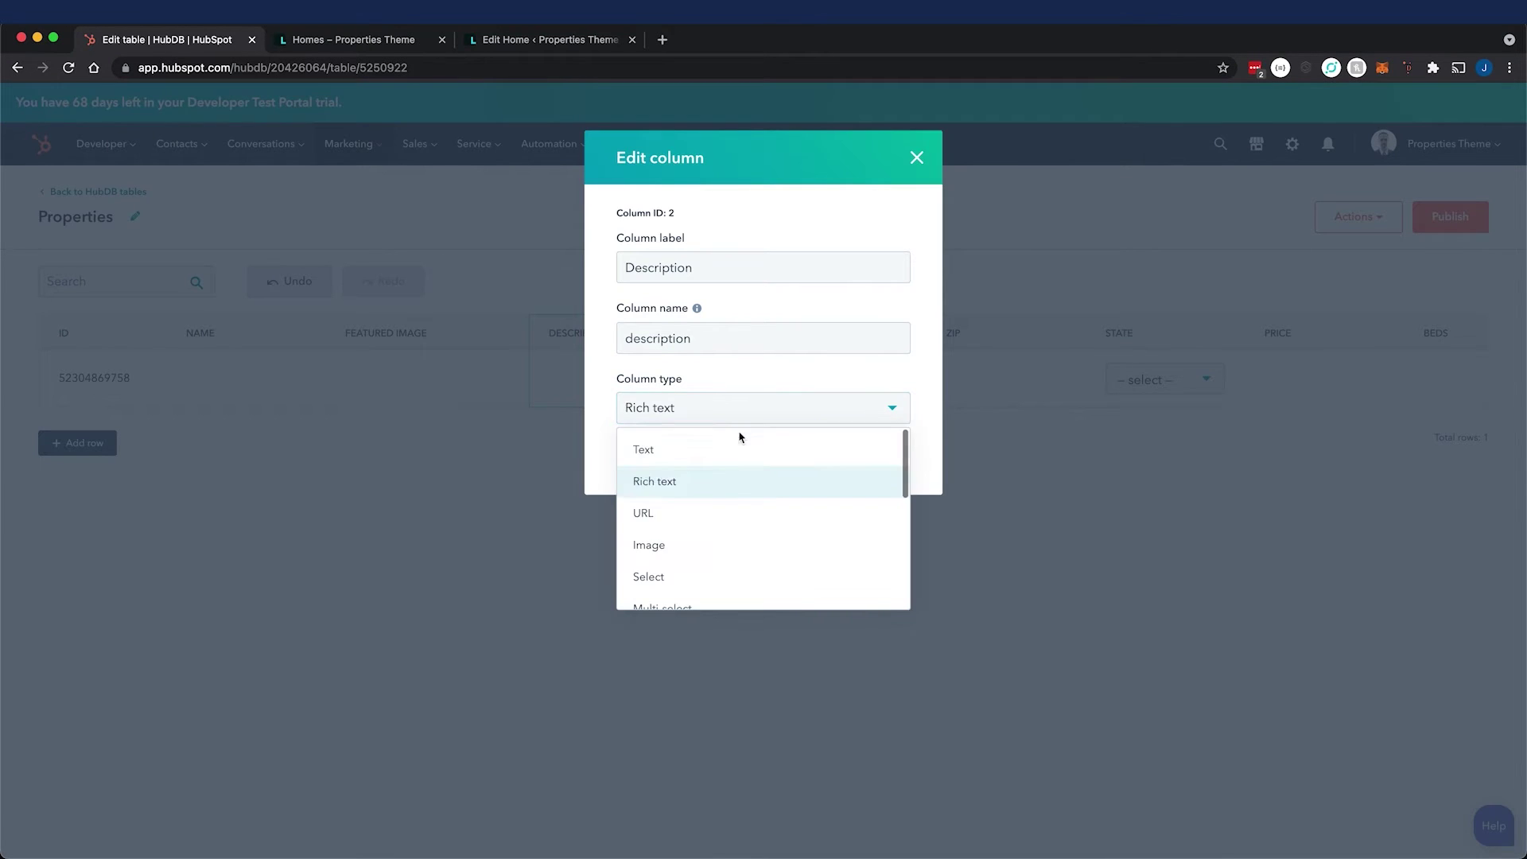
scroll(737, 442, down, 5)
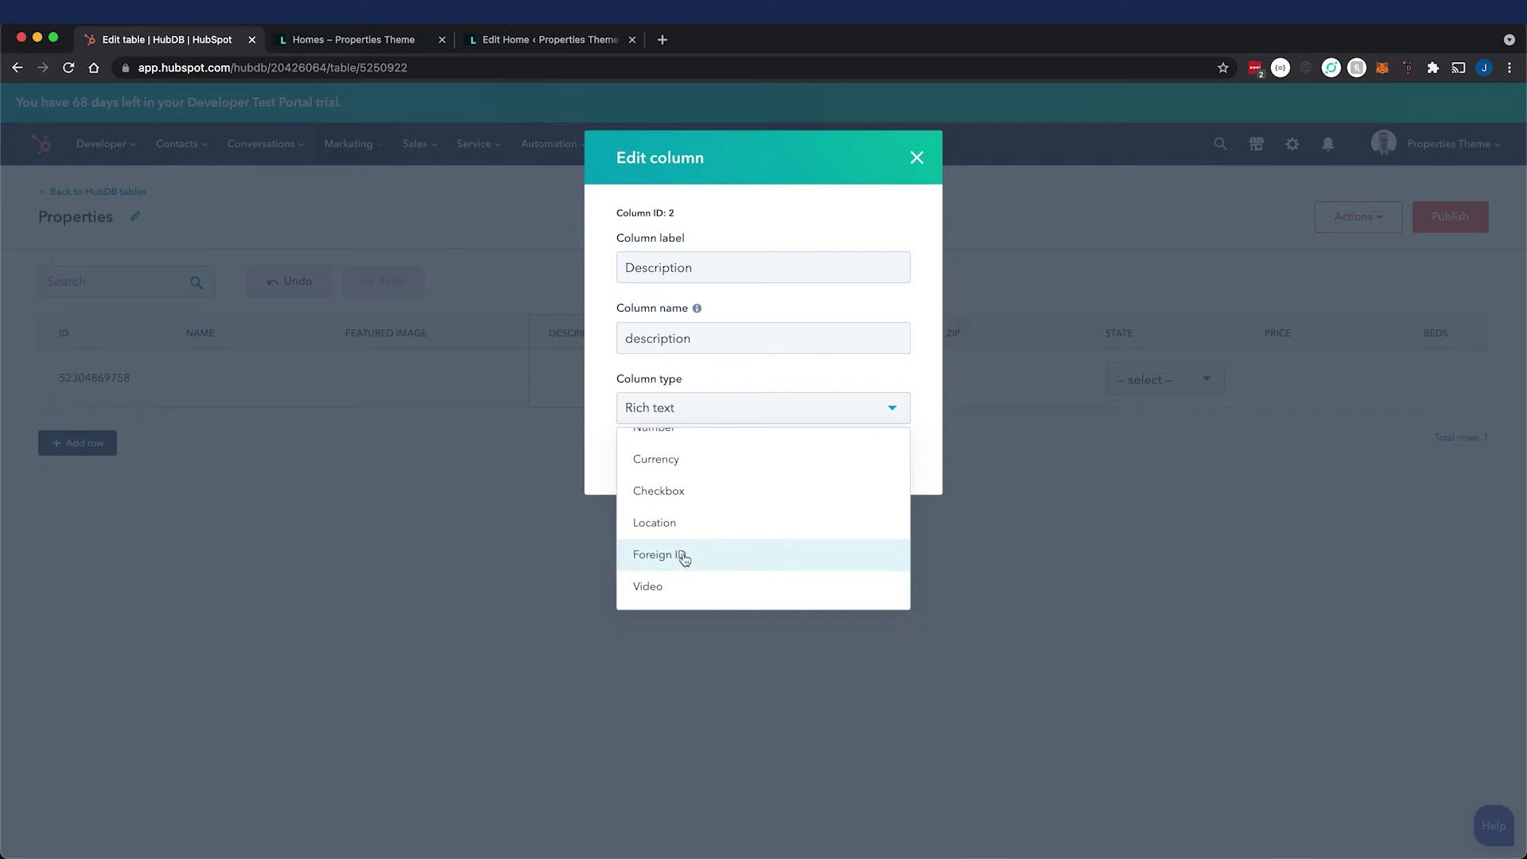
click(916, 157)
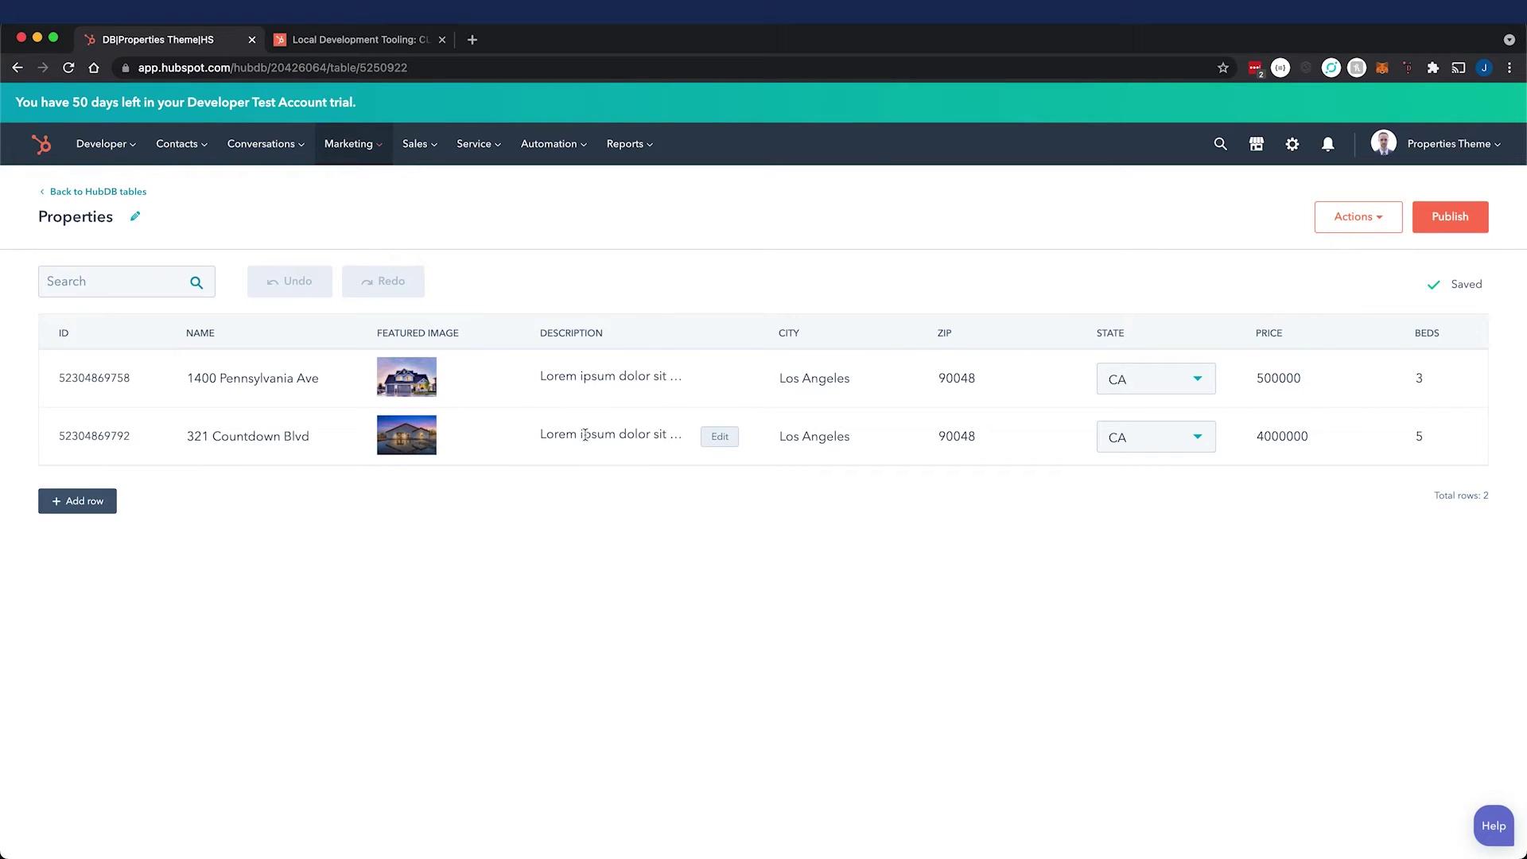
Check the Description column's internal name, then start importing rows from a file
click(1358, 226)
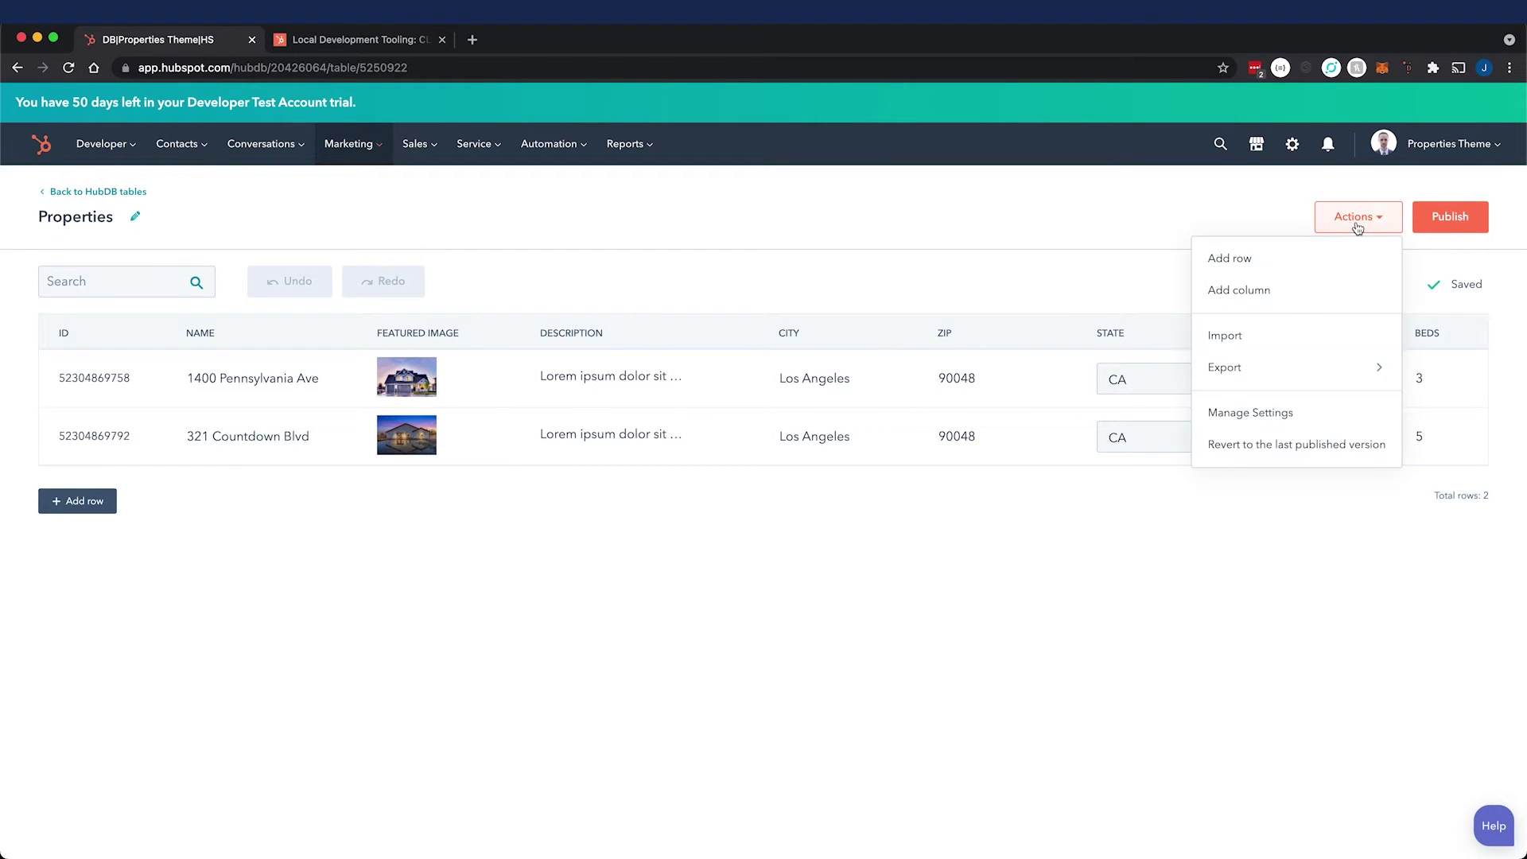
click(756, 613)
click(747, 332)
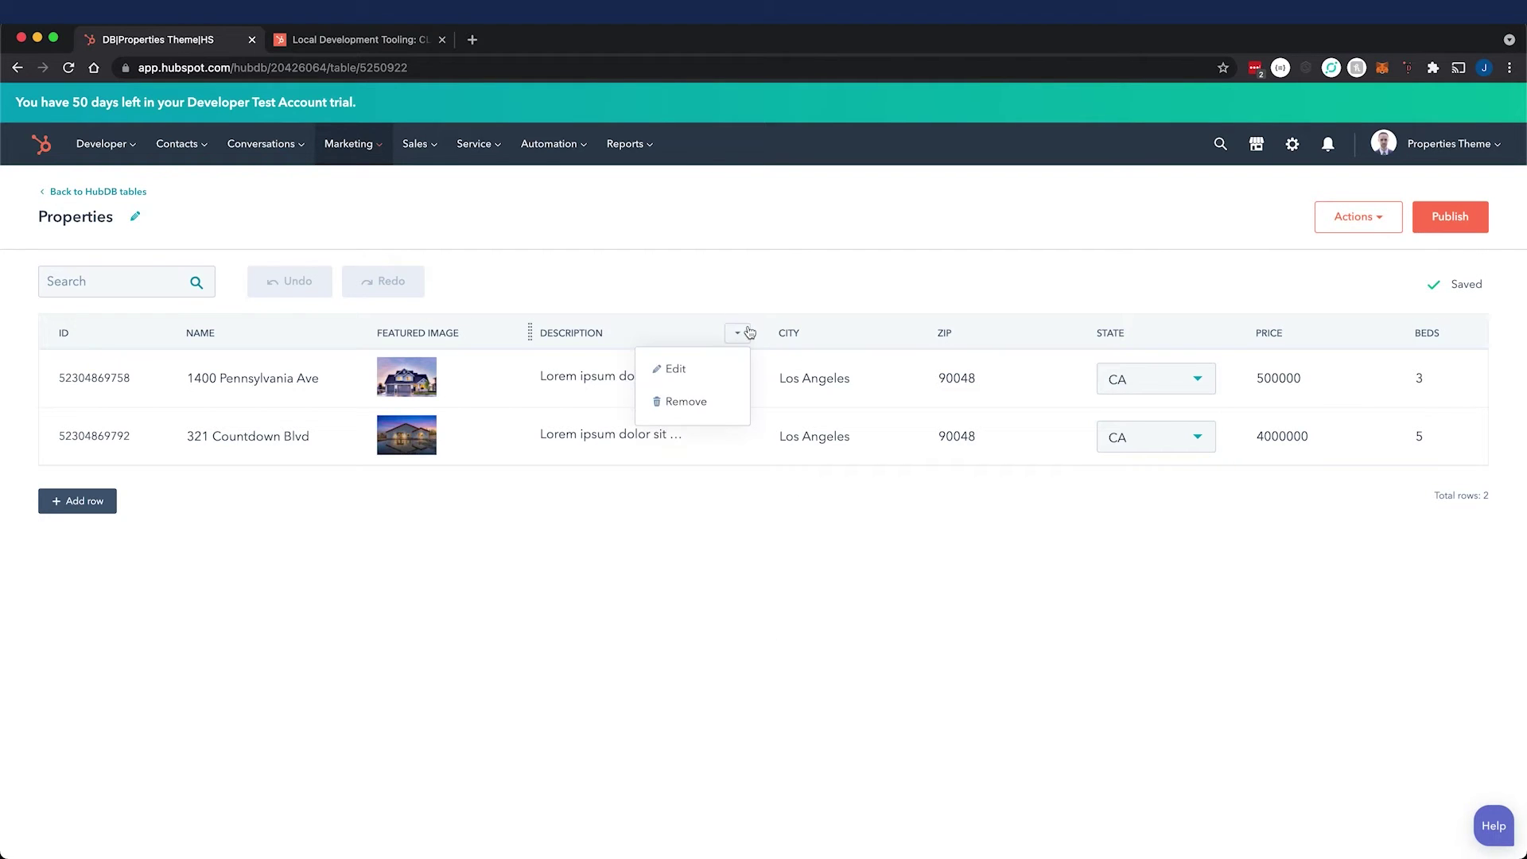
click(712, 368)
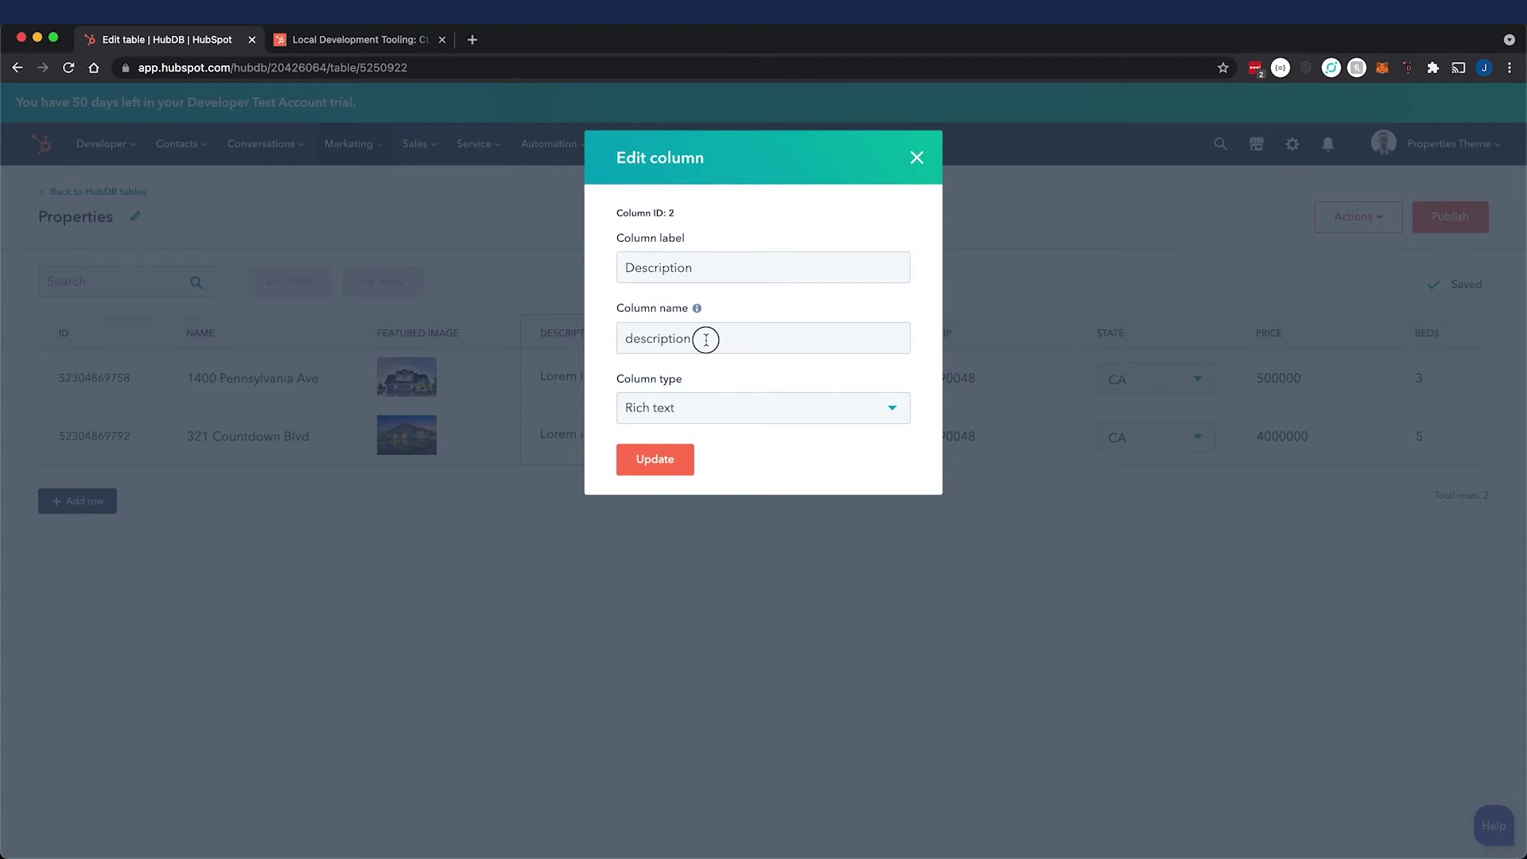
drag(706, 340, 573, 337)
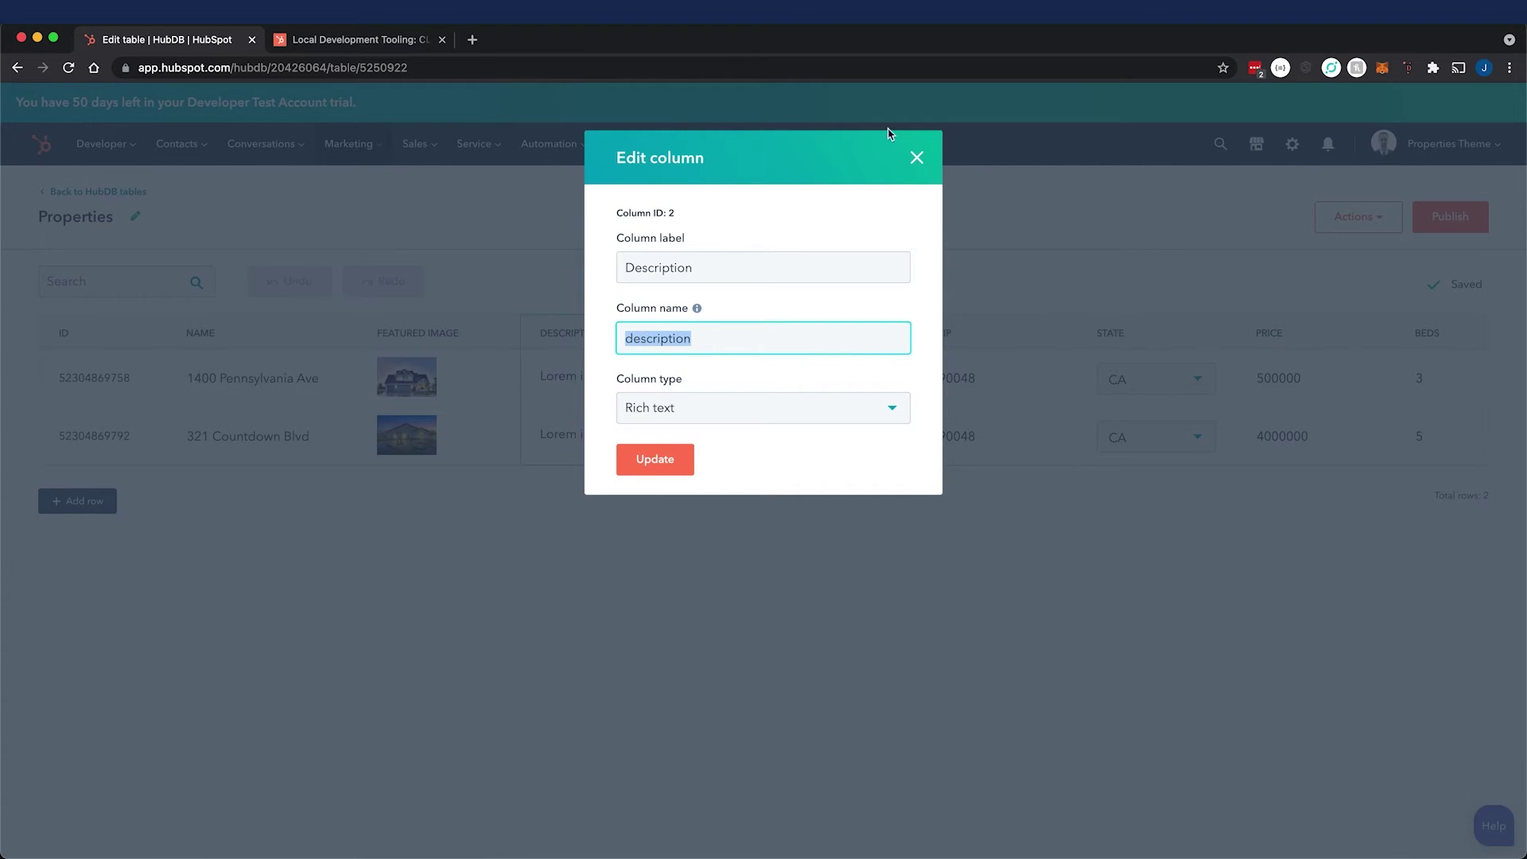
click(916, 157)
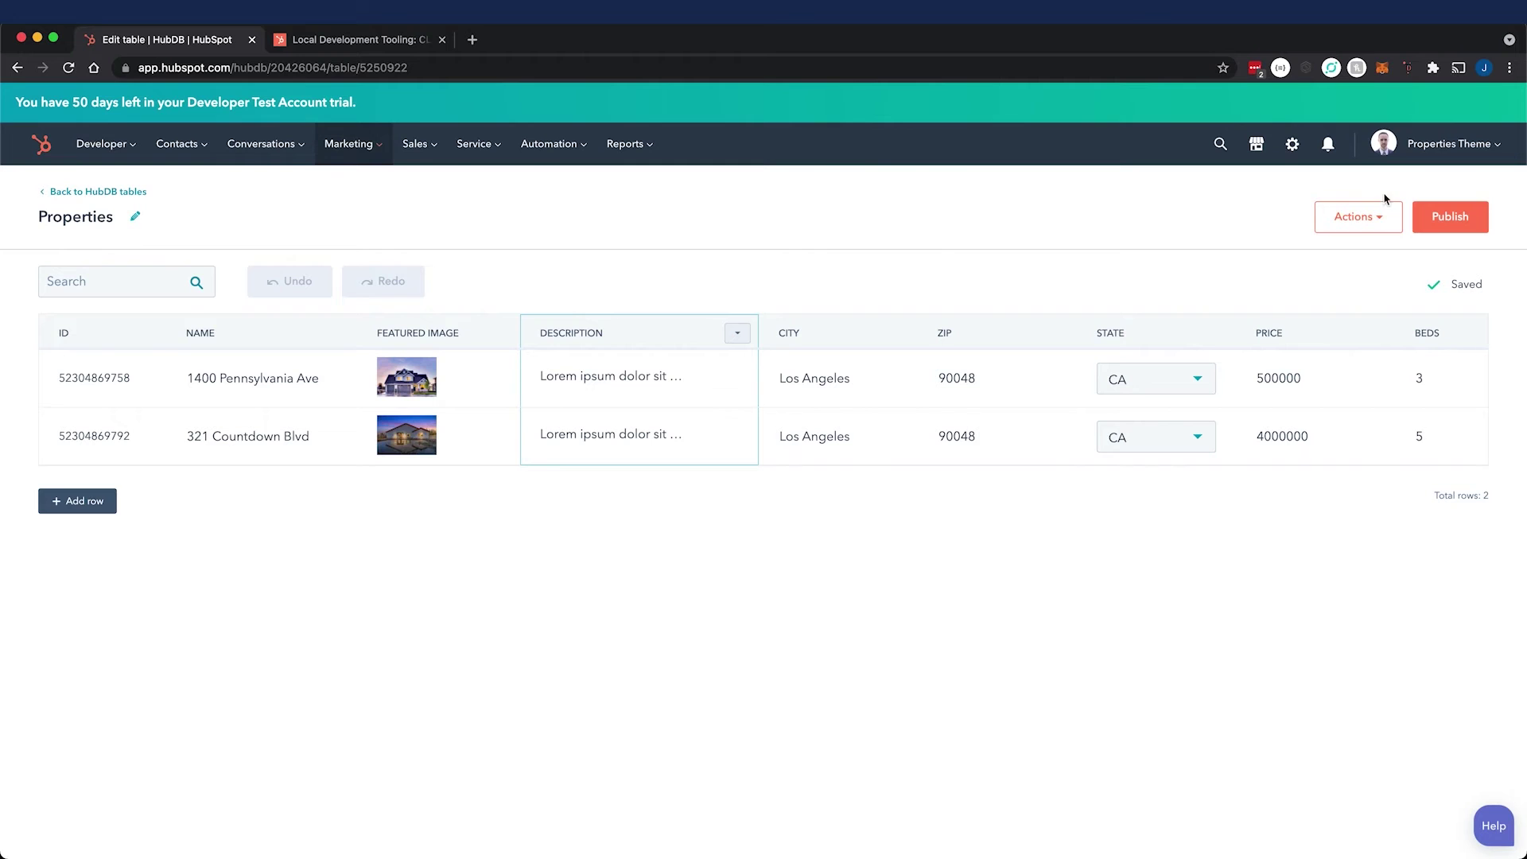
click(1356, 222)
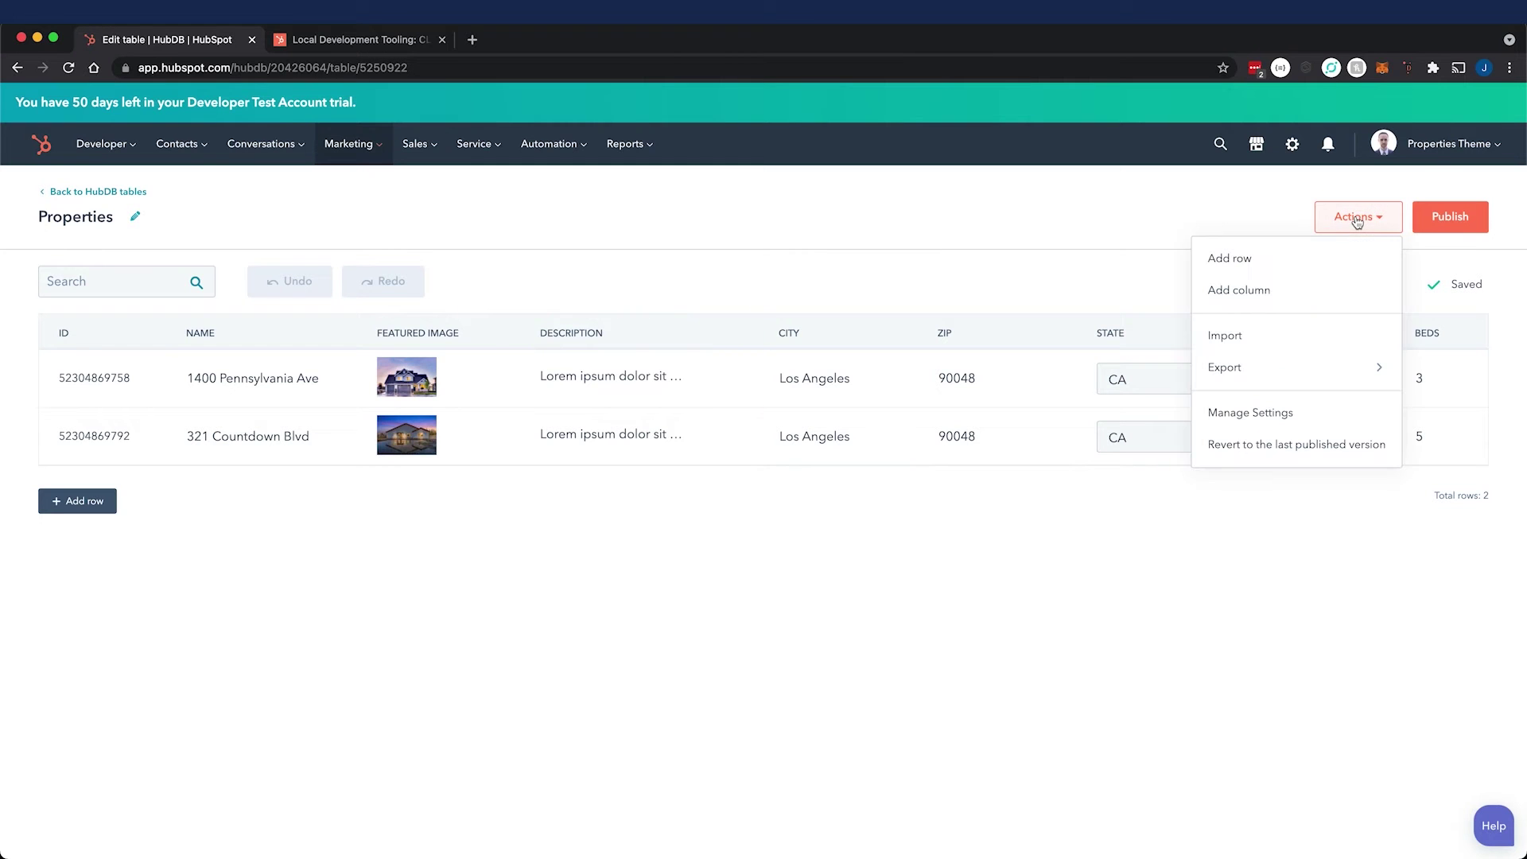
click(1232, 337)
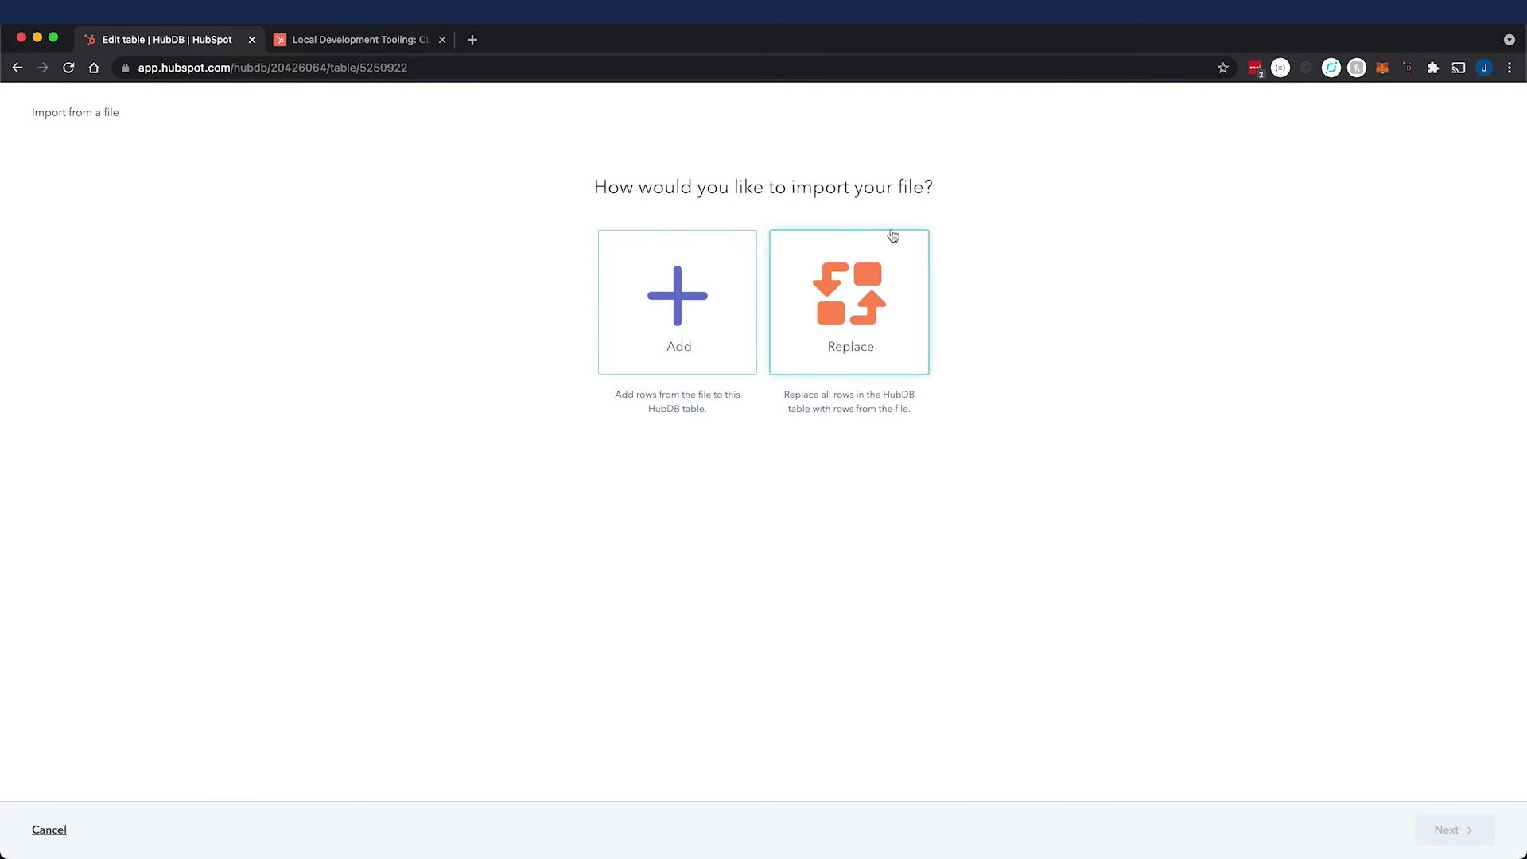
Import property-listings-data.csv as added rows, mapping its fields to the matching table columns
click(691, 318)
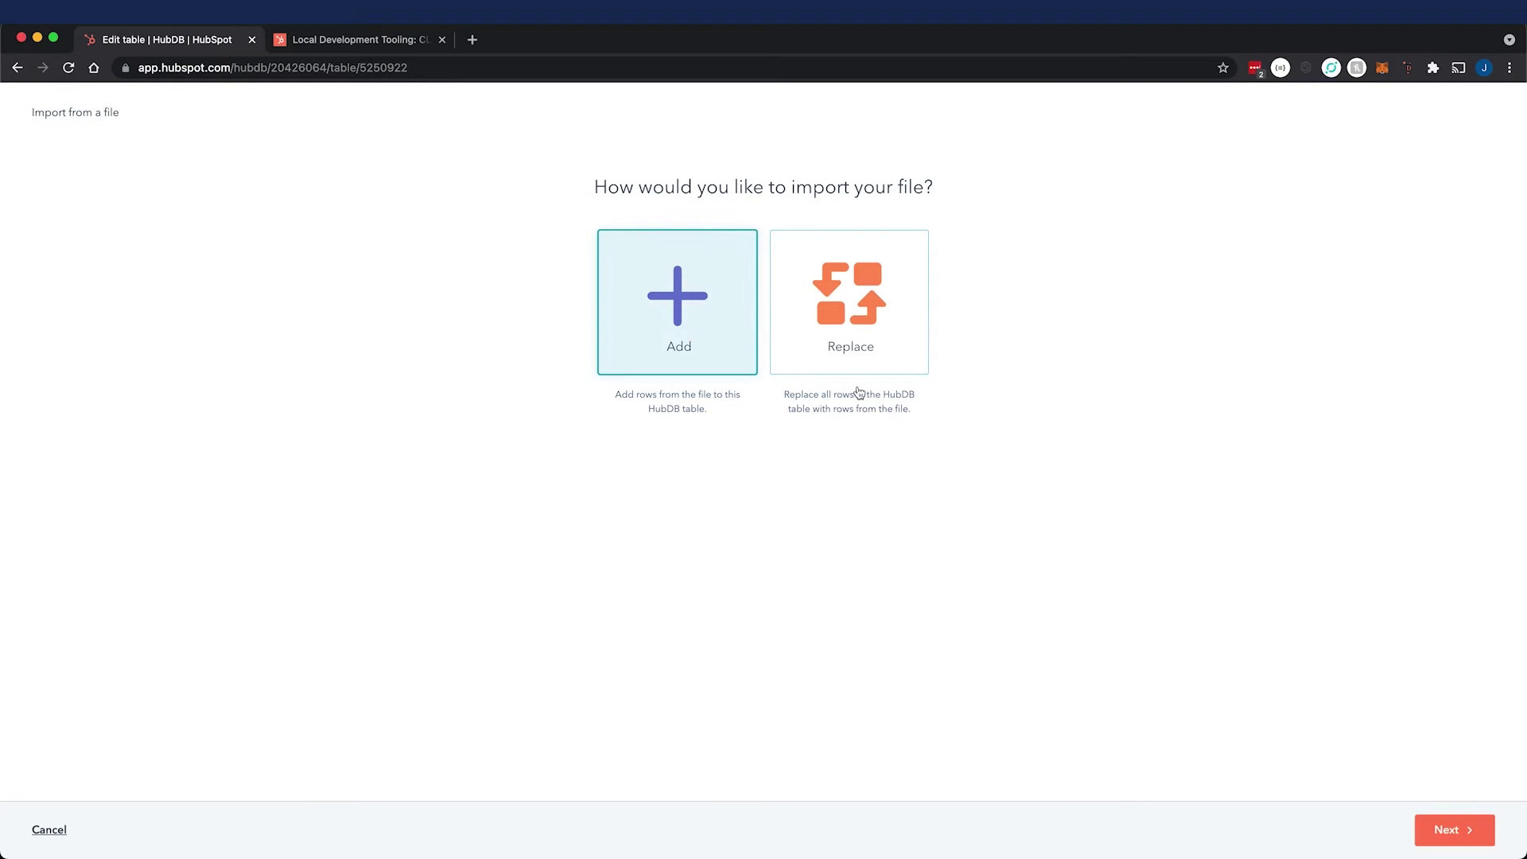
click(1448, 827)
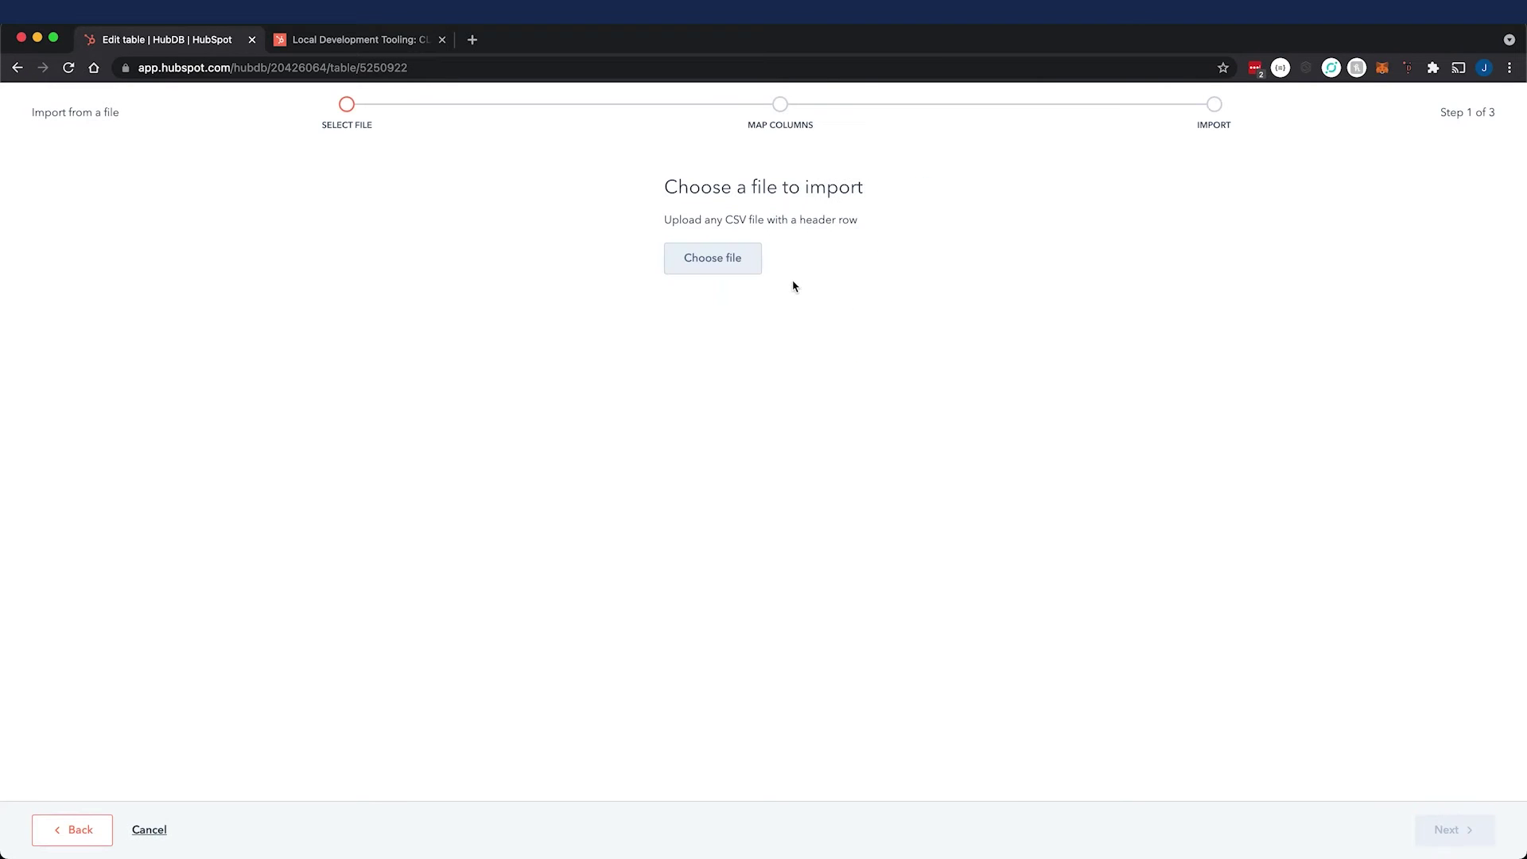
click(734, 269)
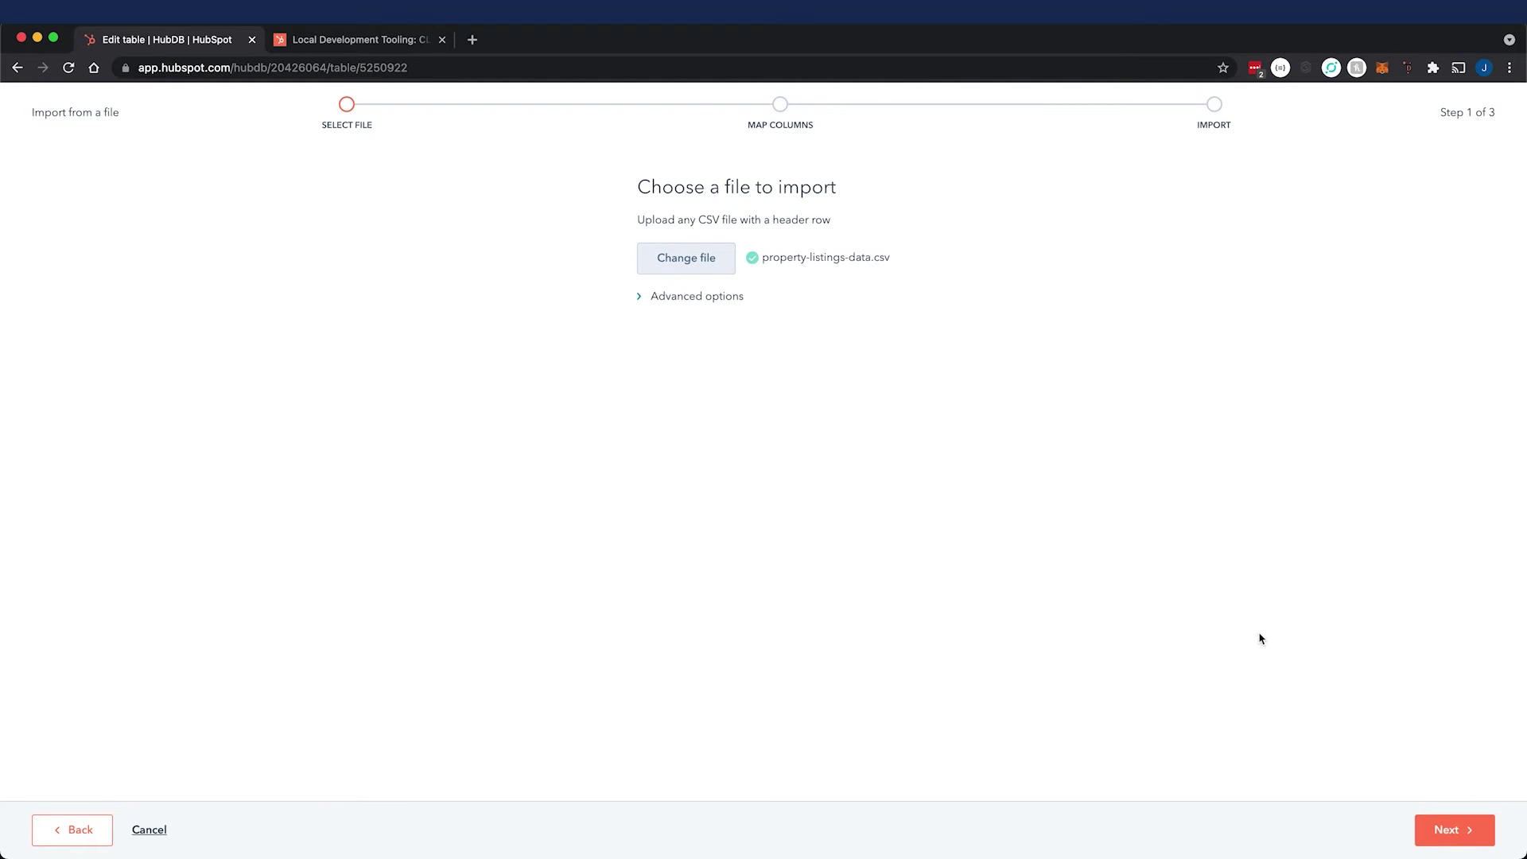
click(1458, 829)
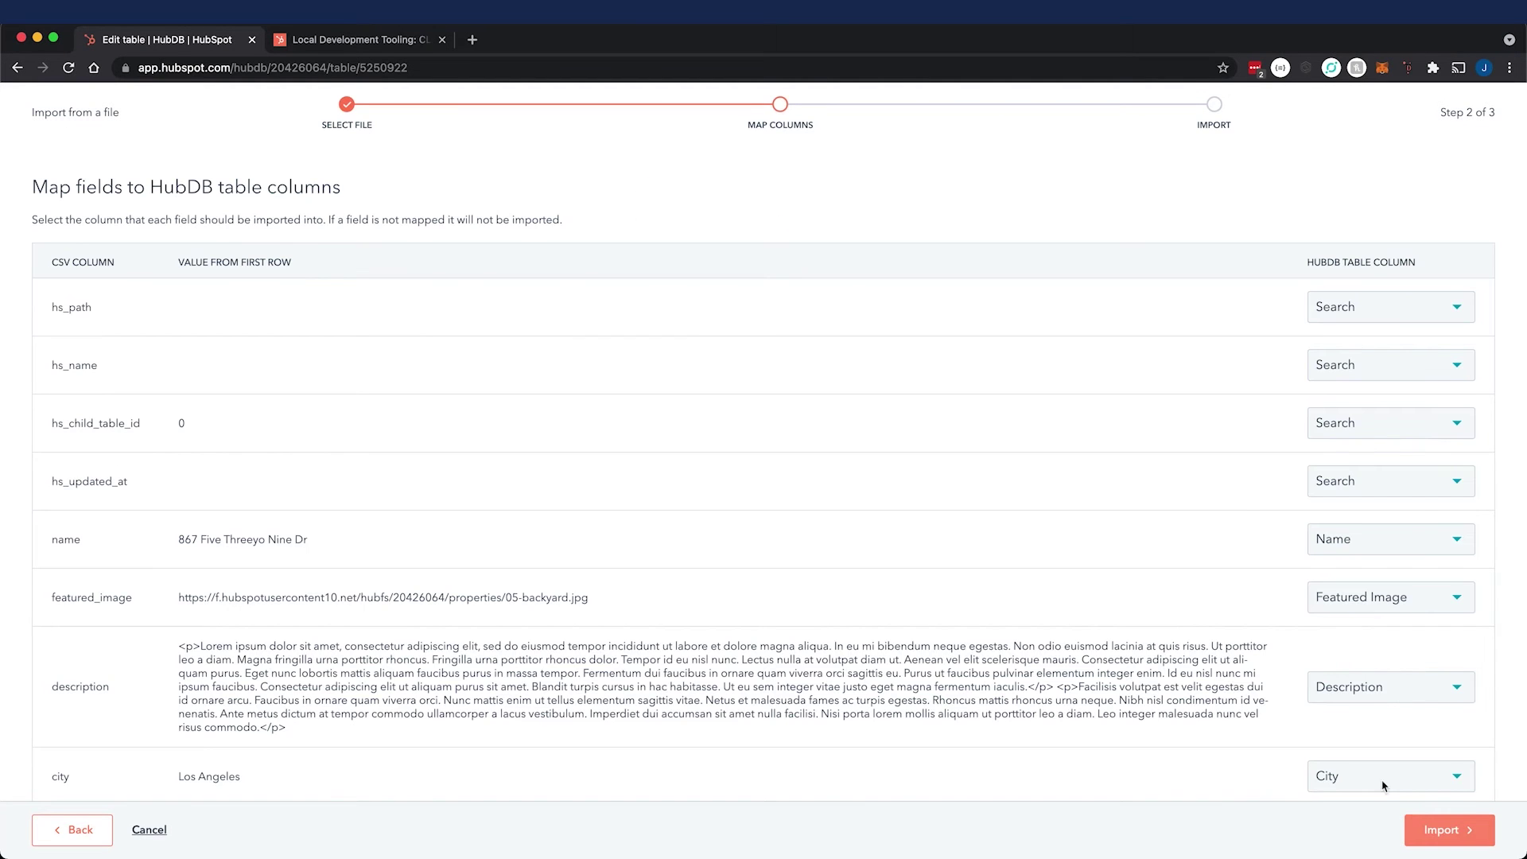
scroll(1284, 478, down, 5)
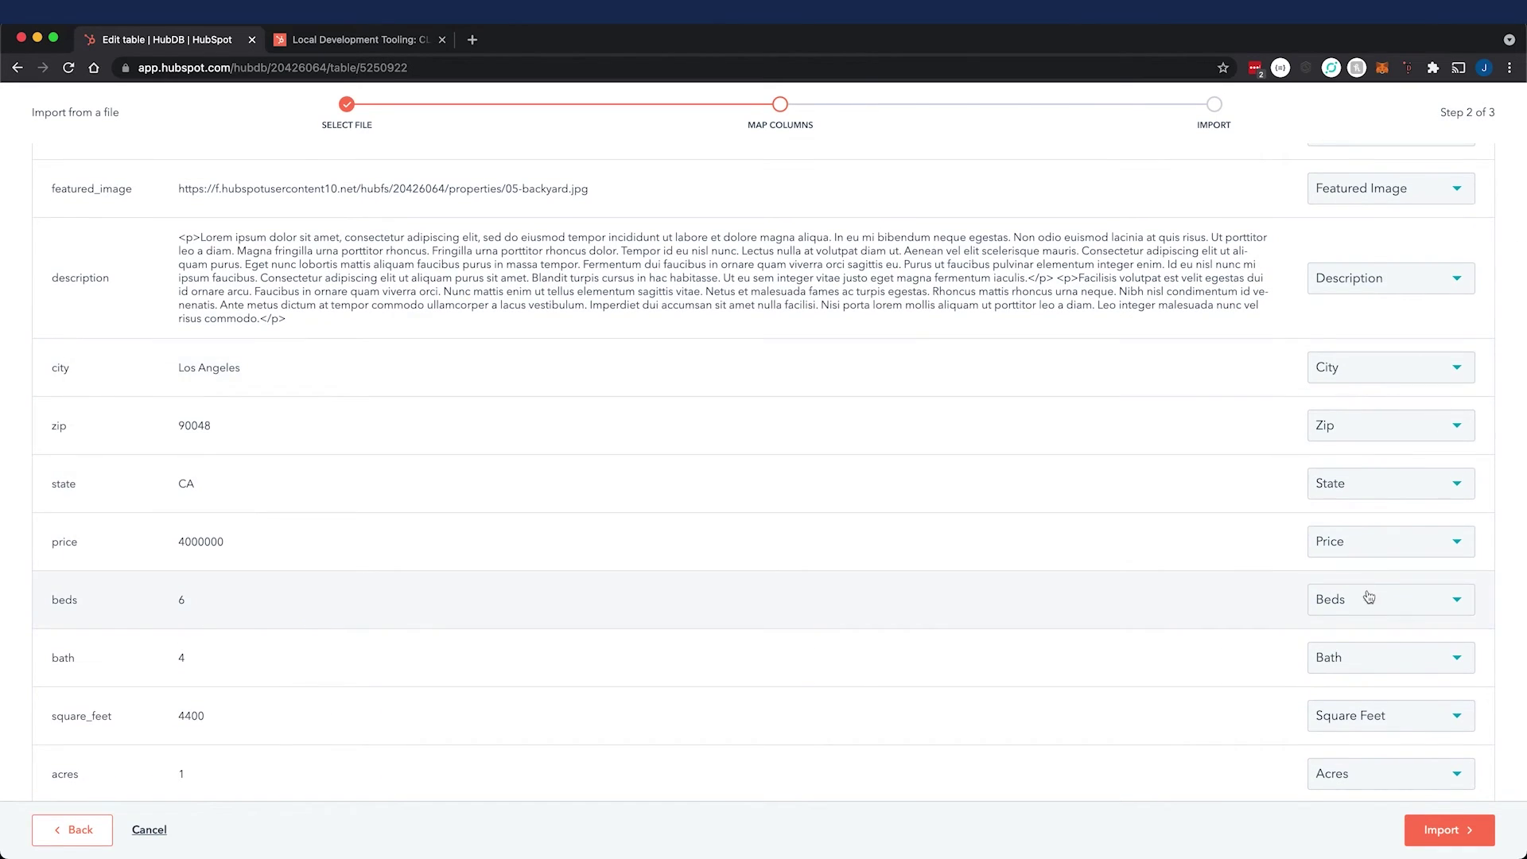
scroll(1233, 544, up, 4)
scroll(1231, 544, up, 2)
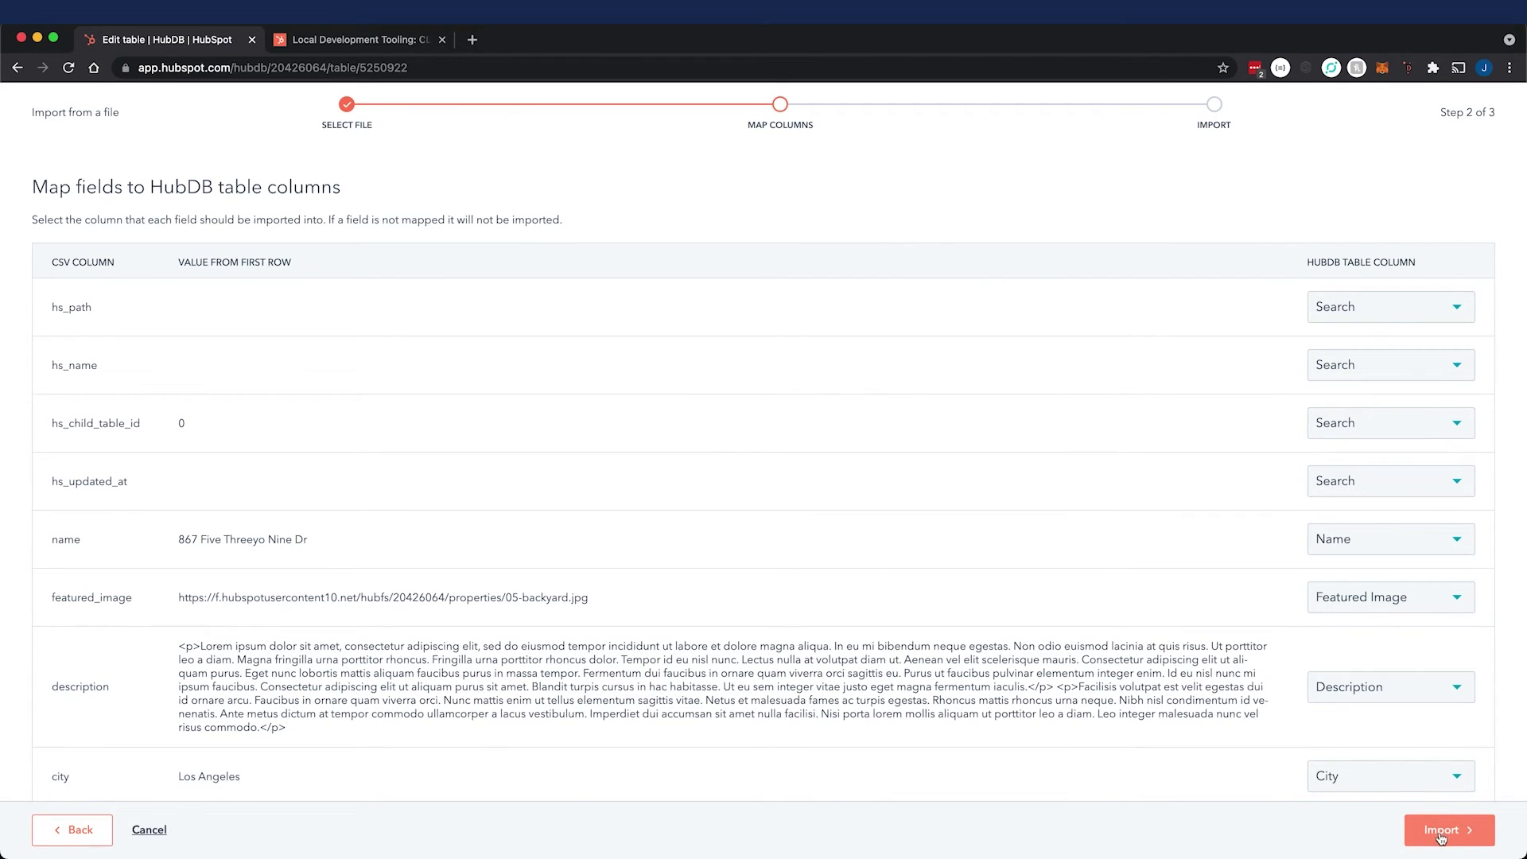
click(1441, 832)
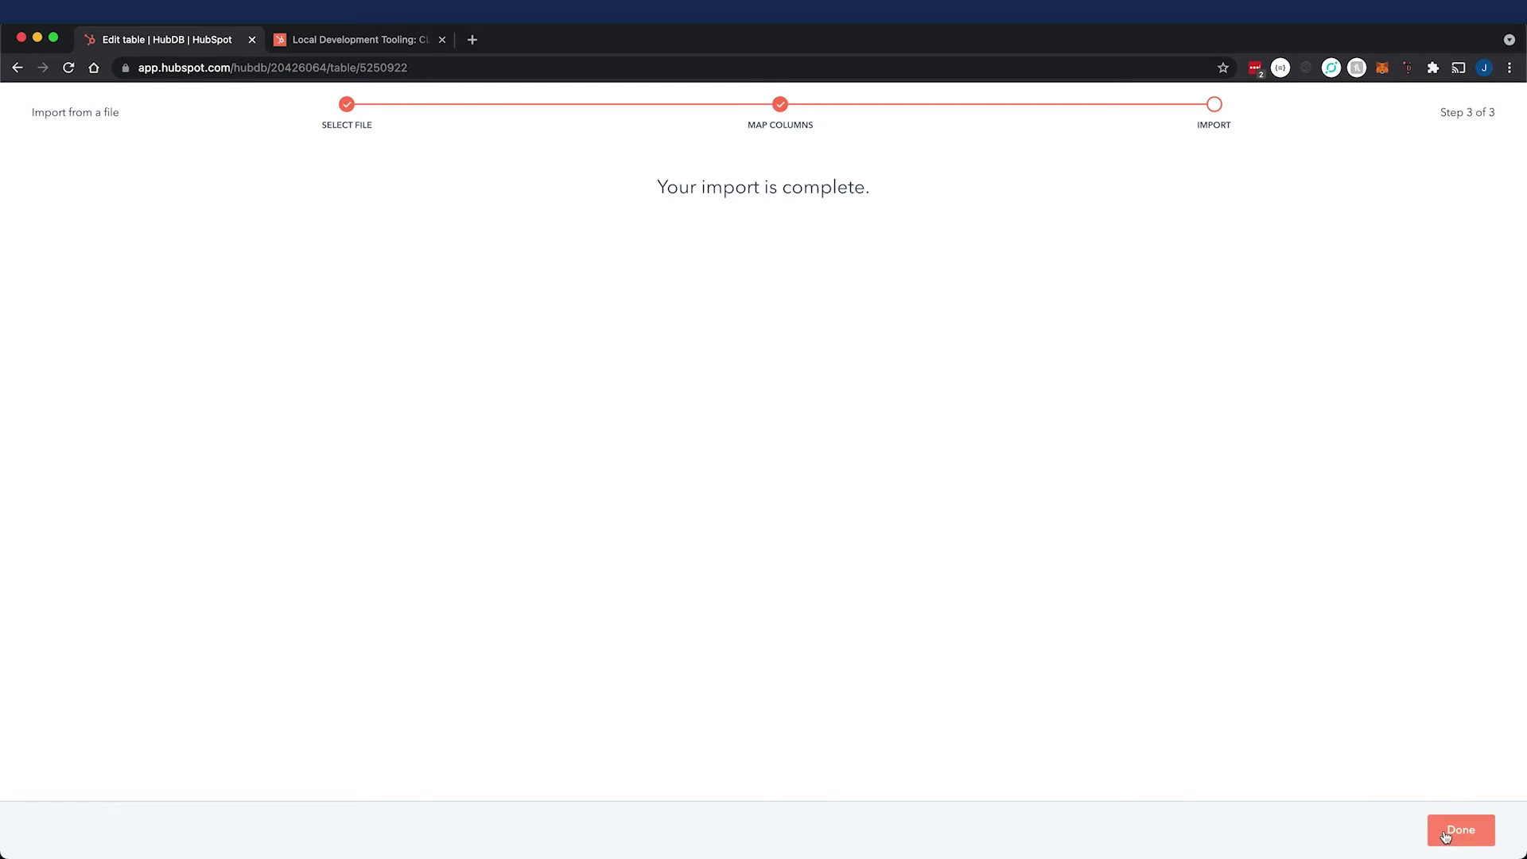
Finish the import and review the new third listing, a 6-bed Los Angeles home priced 4000000
click(1471, 834)
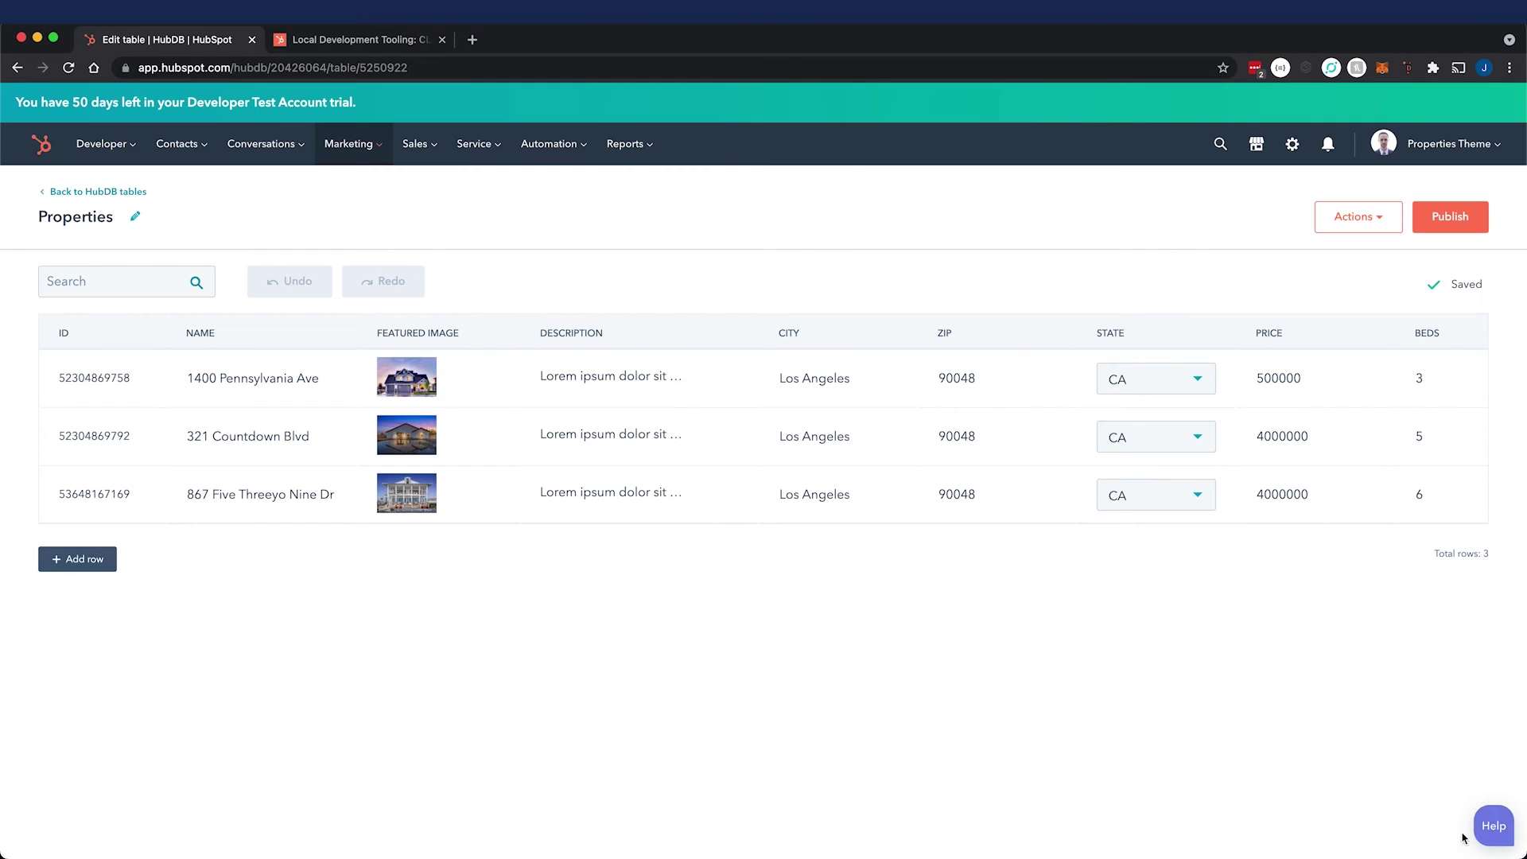
drag(191, 494, 385, 498)
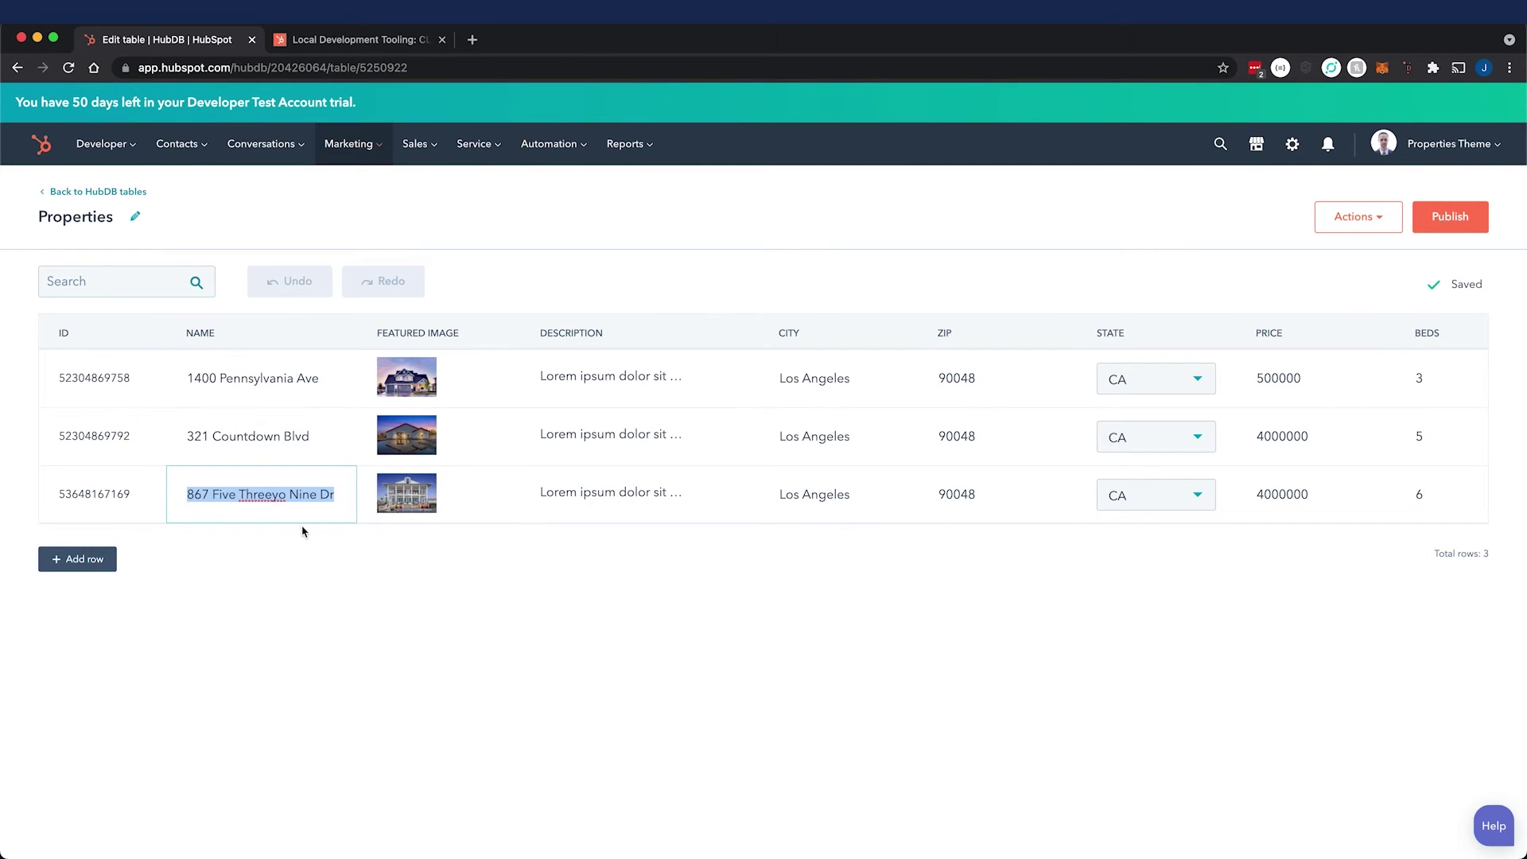
click(549, 567)
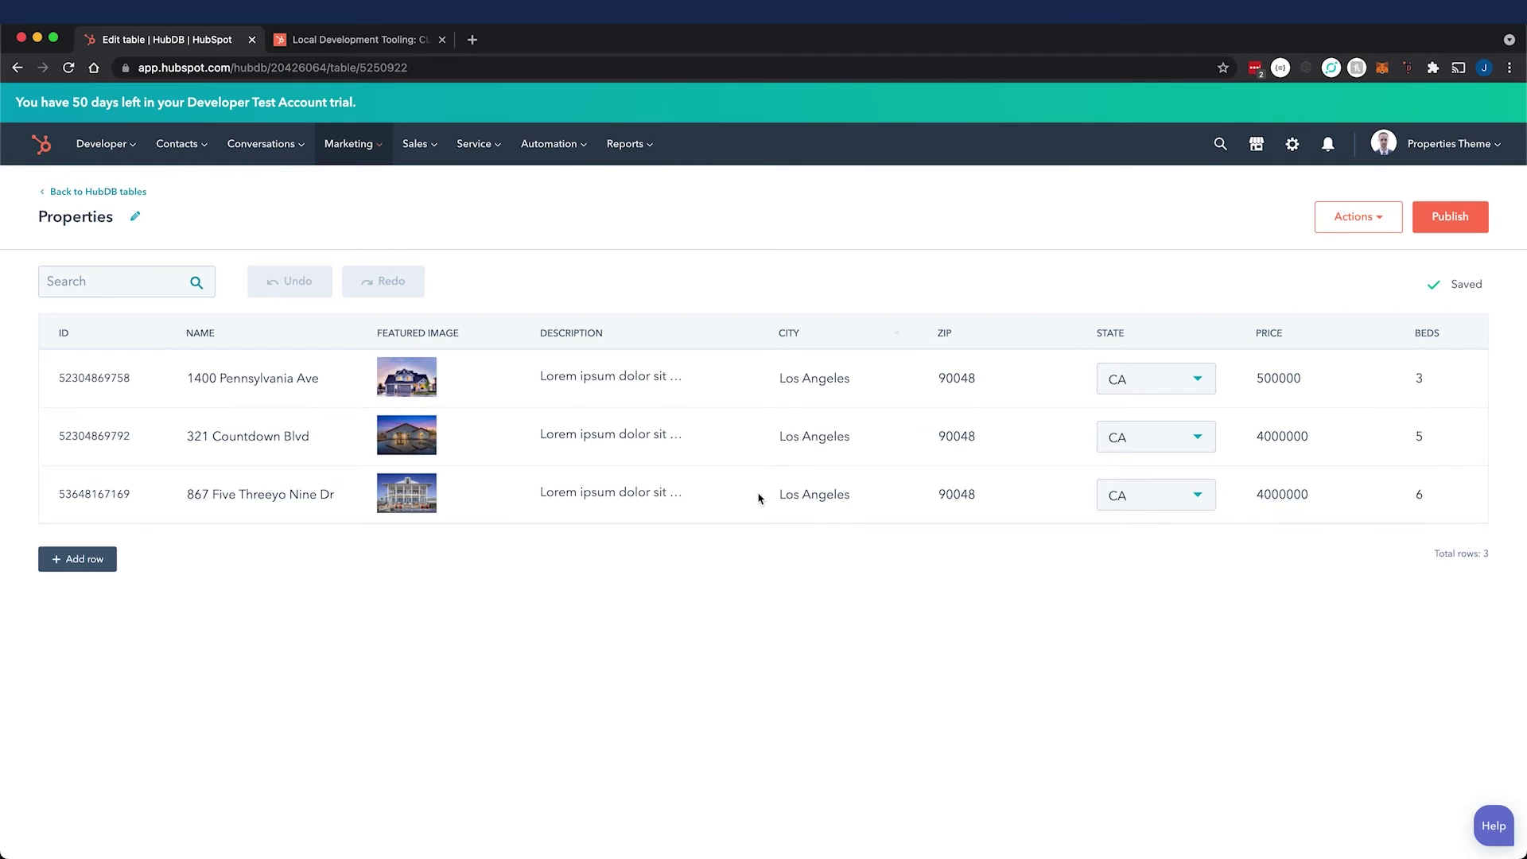
click(1360, 221)
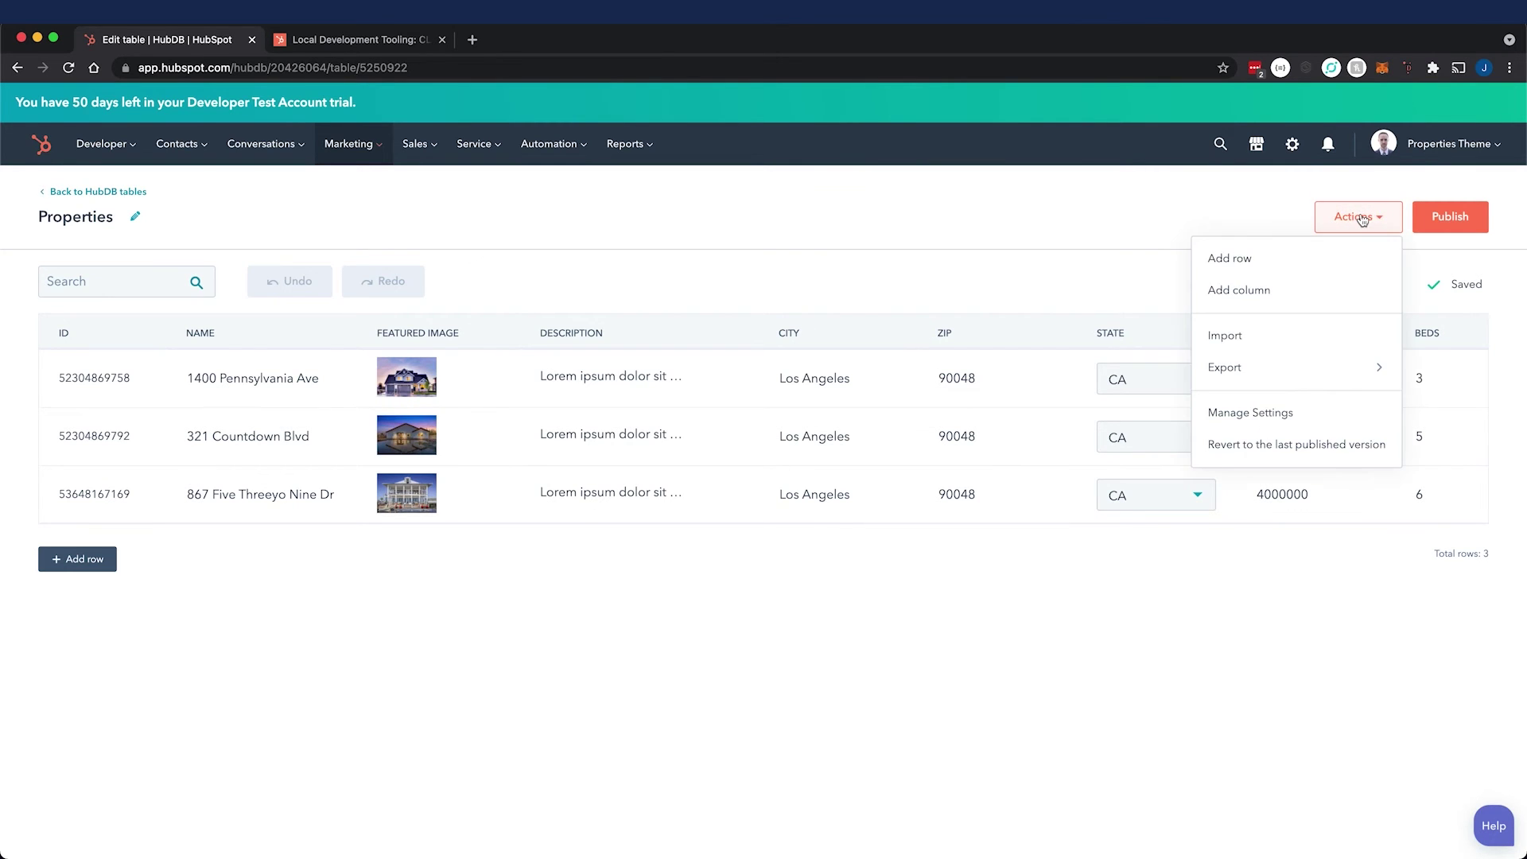
Turn on public API access and dynamic pages with featured_image as the featured image column, and save
click(1268, 418)
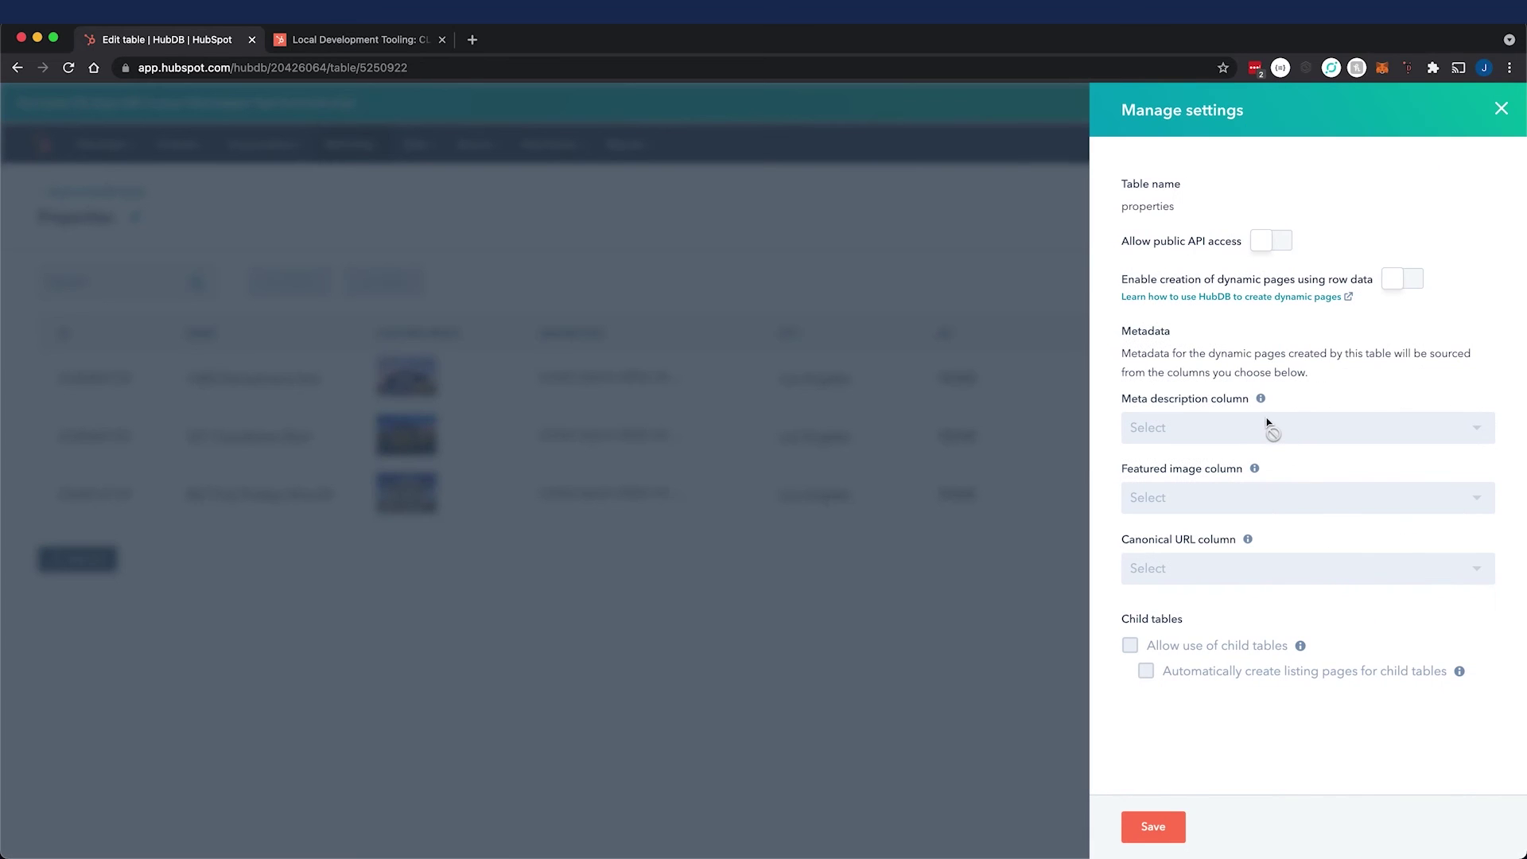
click(1273, 241)
click(1408, 281)
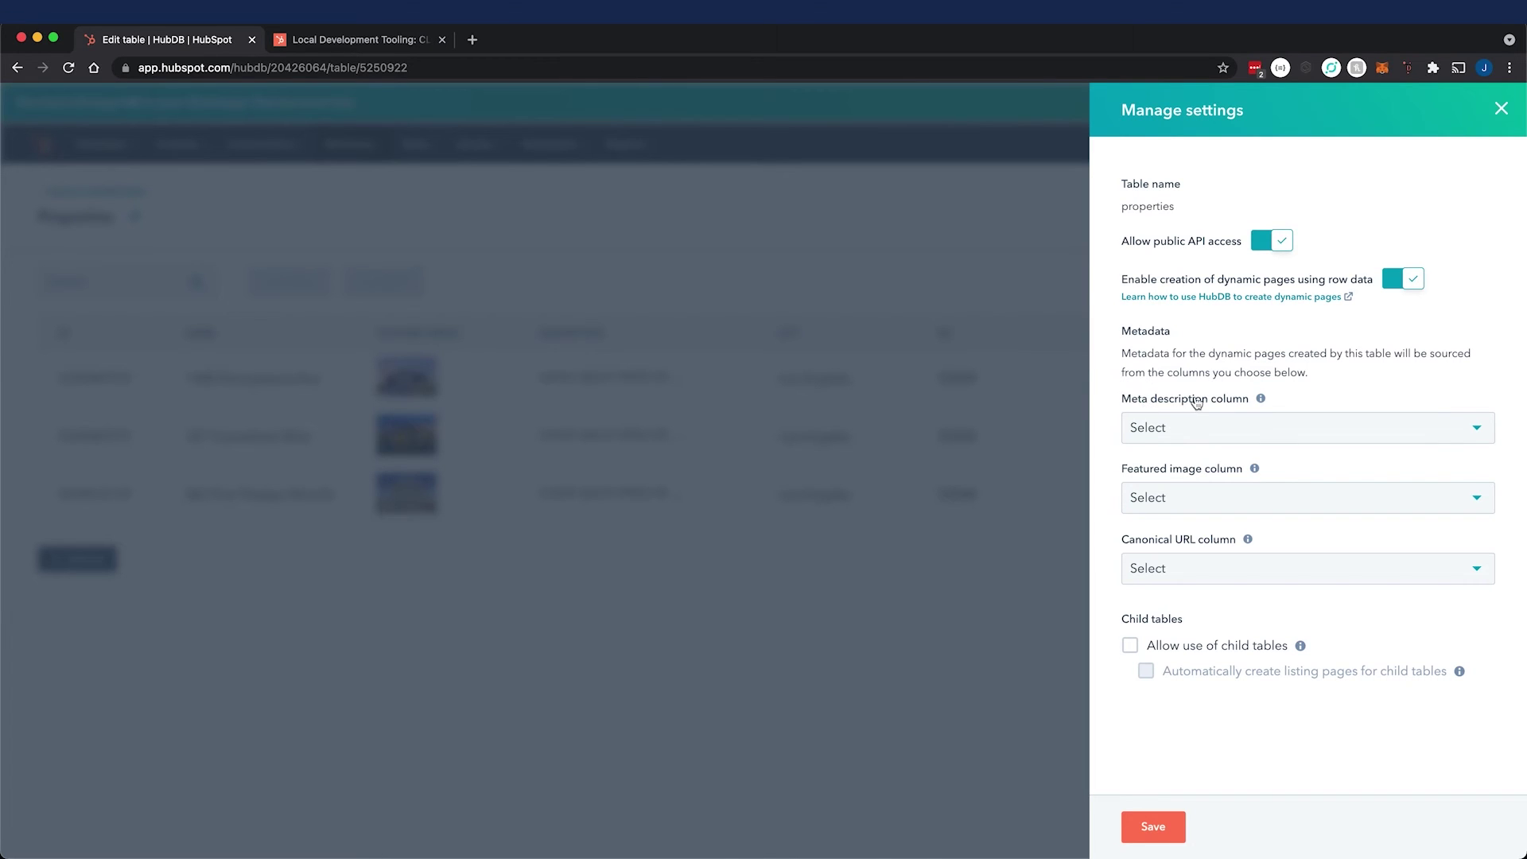
click(1210, 429)
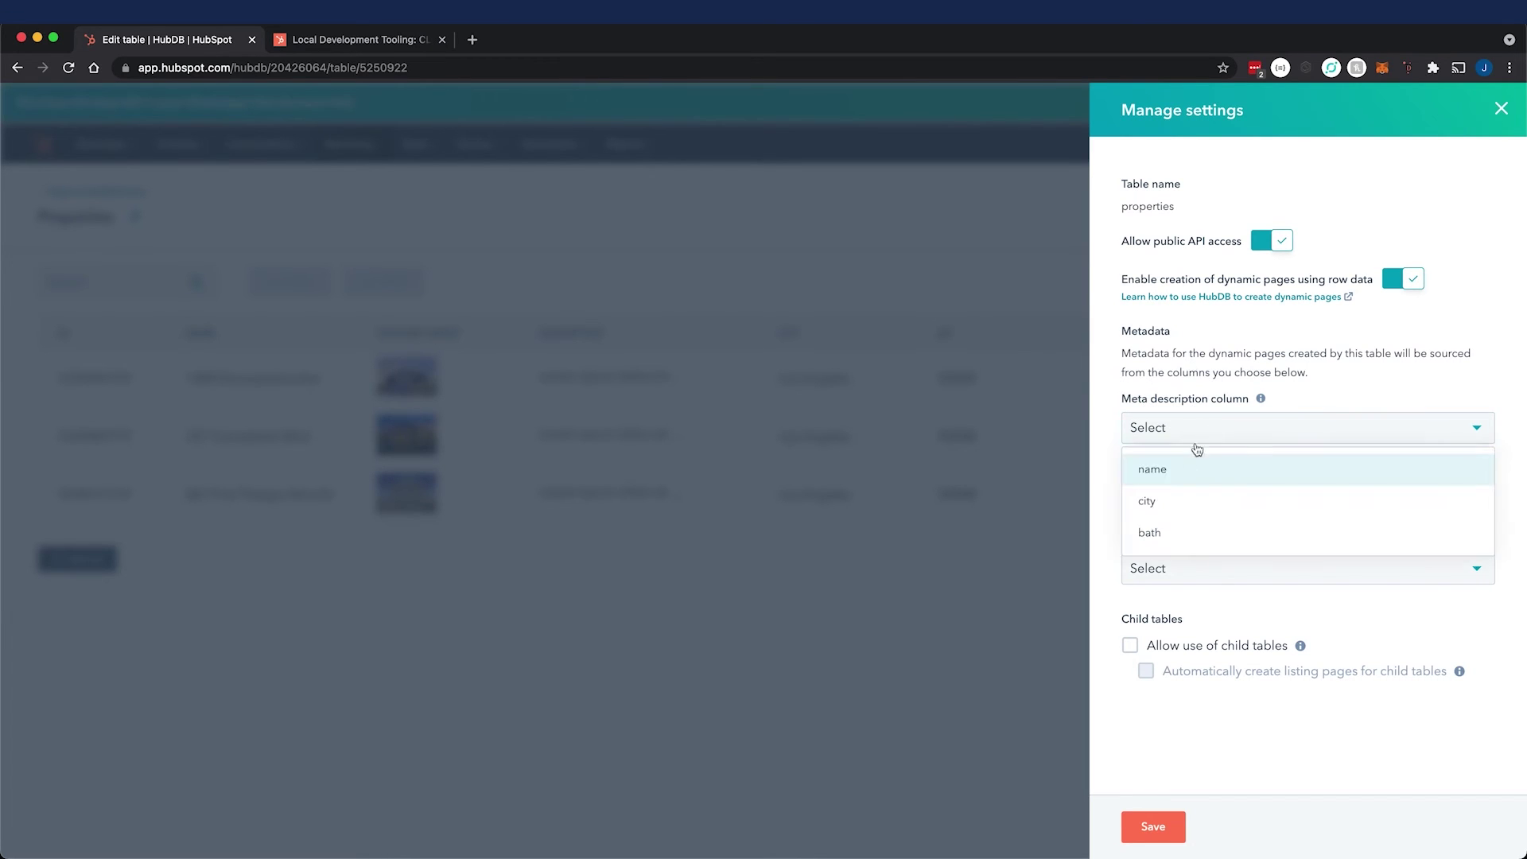
click(1193, 396)
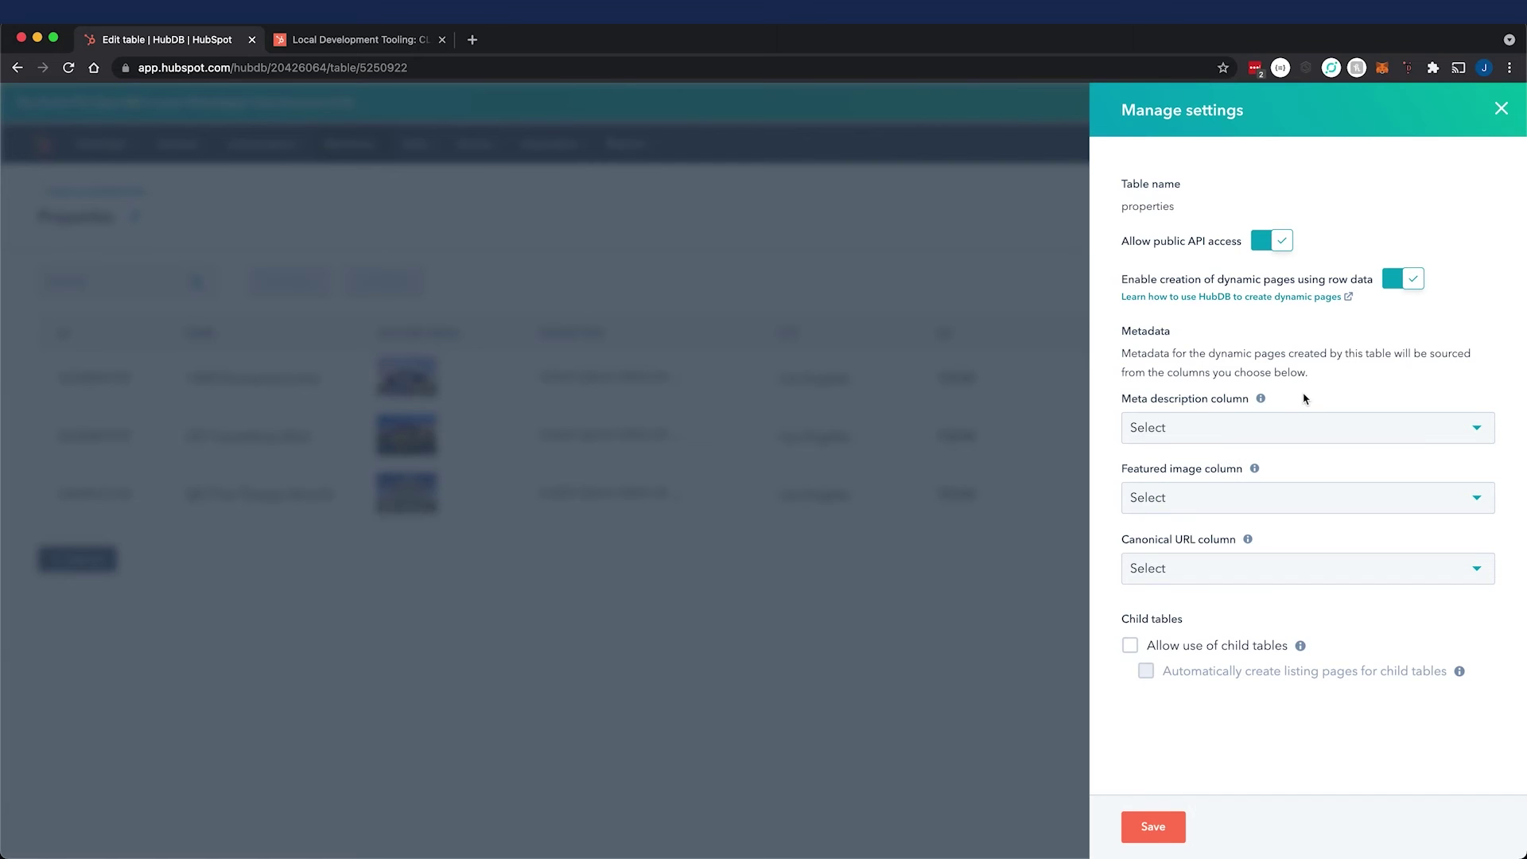
click(1229, 503)
click(1151, 541)
mouse_move(1256, 470)
click(1150, 827)
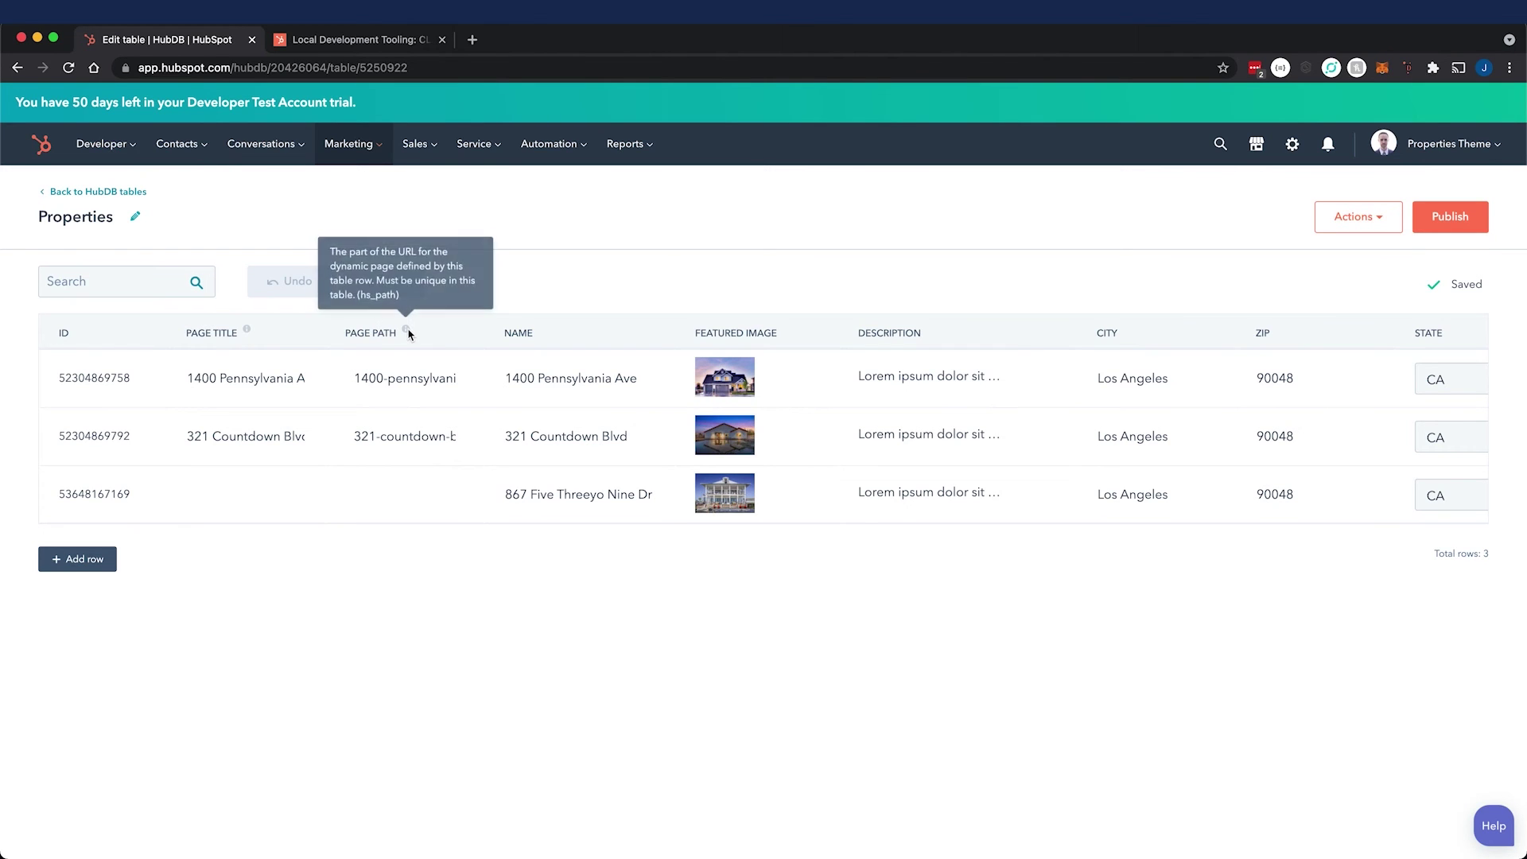
Fill the third listing's Page Title with its name, 867 Five Threeyo Nine Dr
click(191, 380)
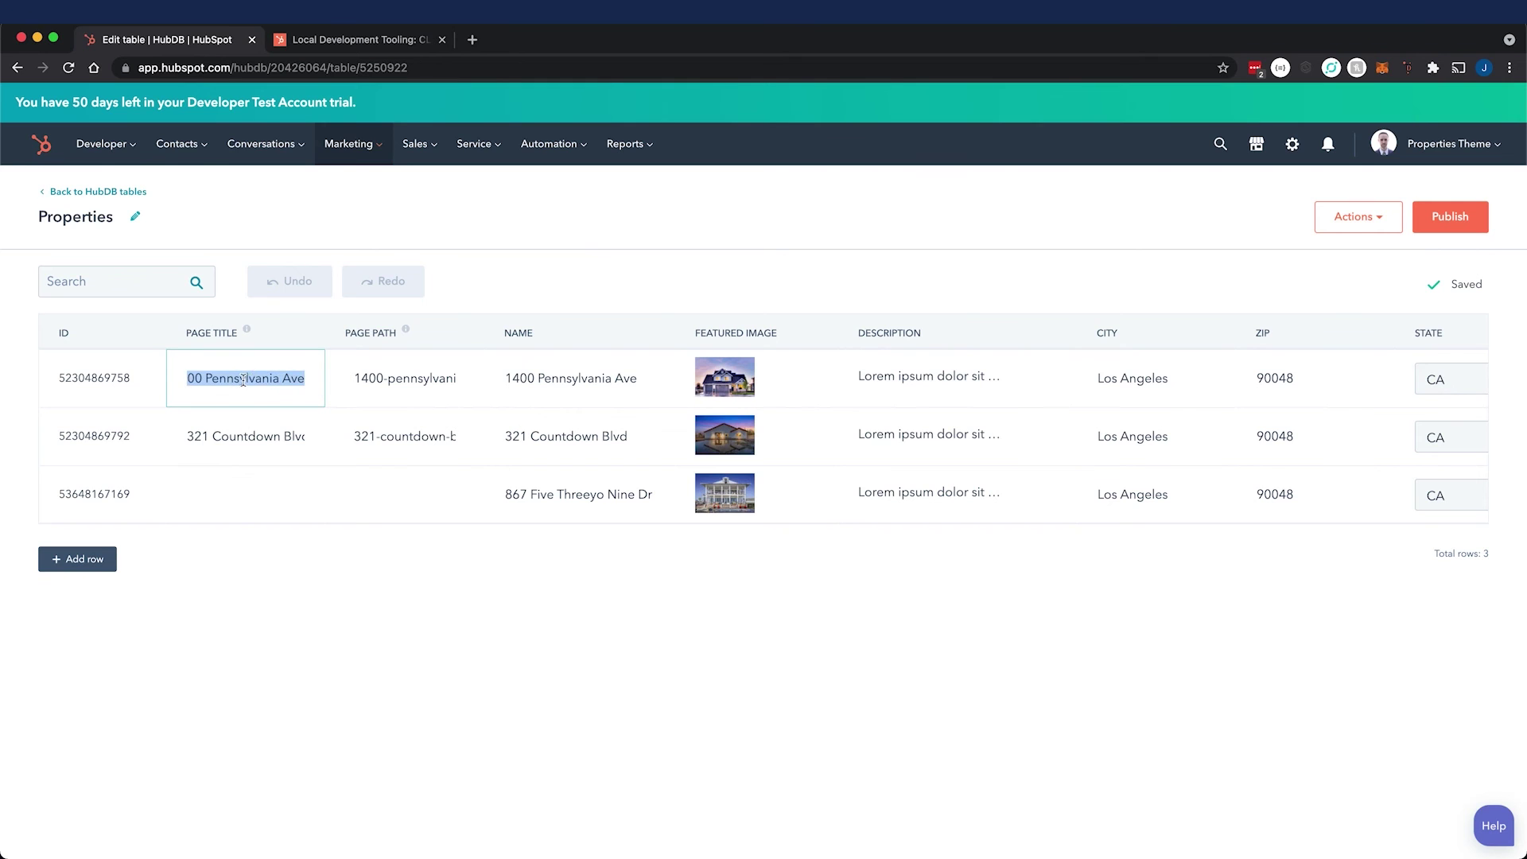
click(246, 379)
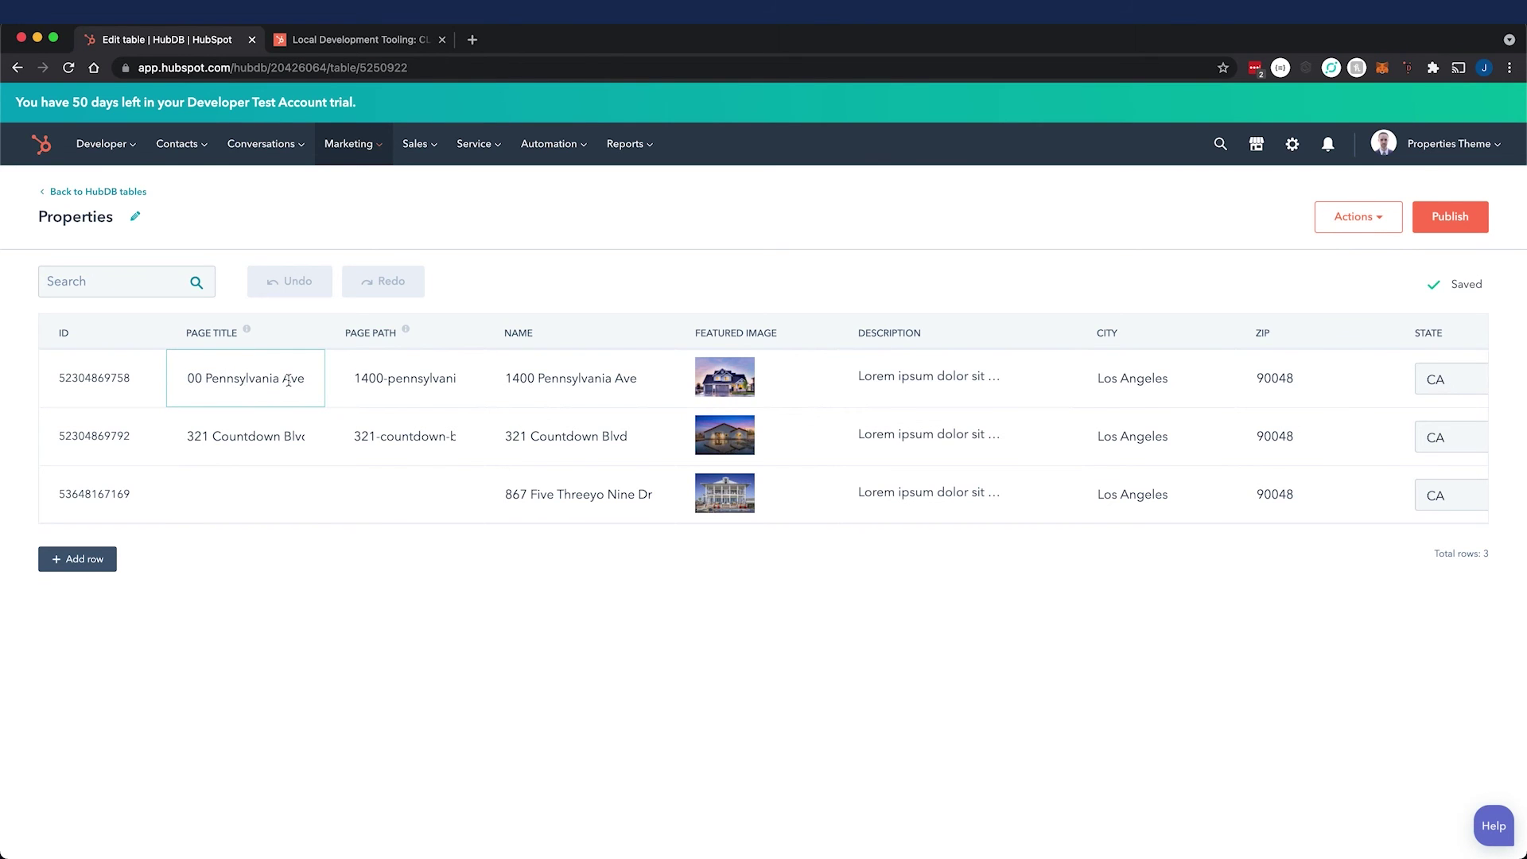
drag(217, 384, 145, 384)
click(562, 378)
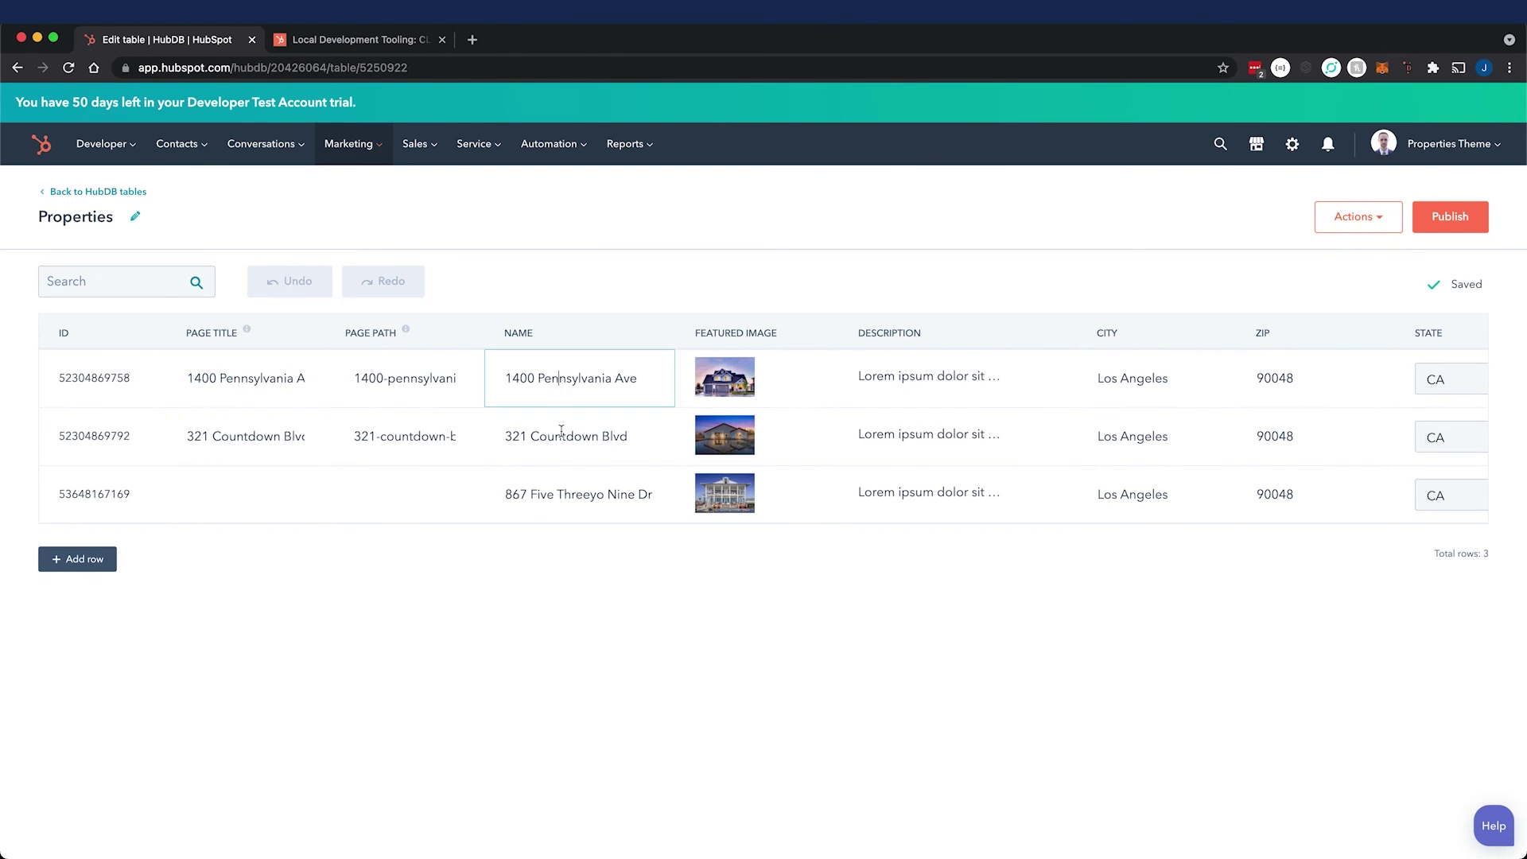
click(542, 487)
key(super+c)
click(239, 518)
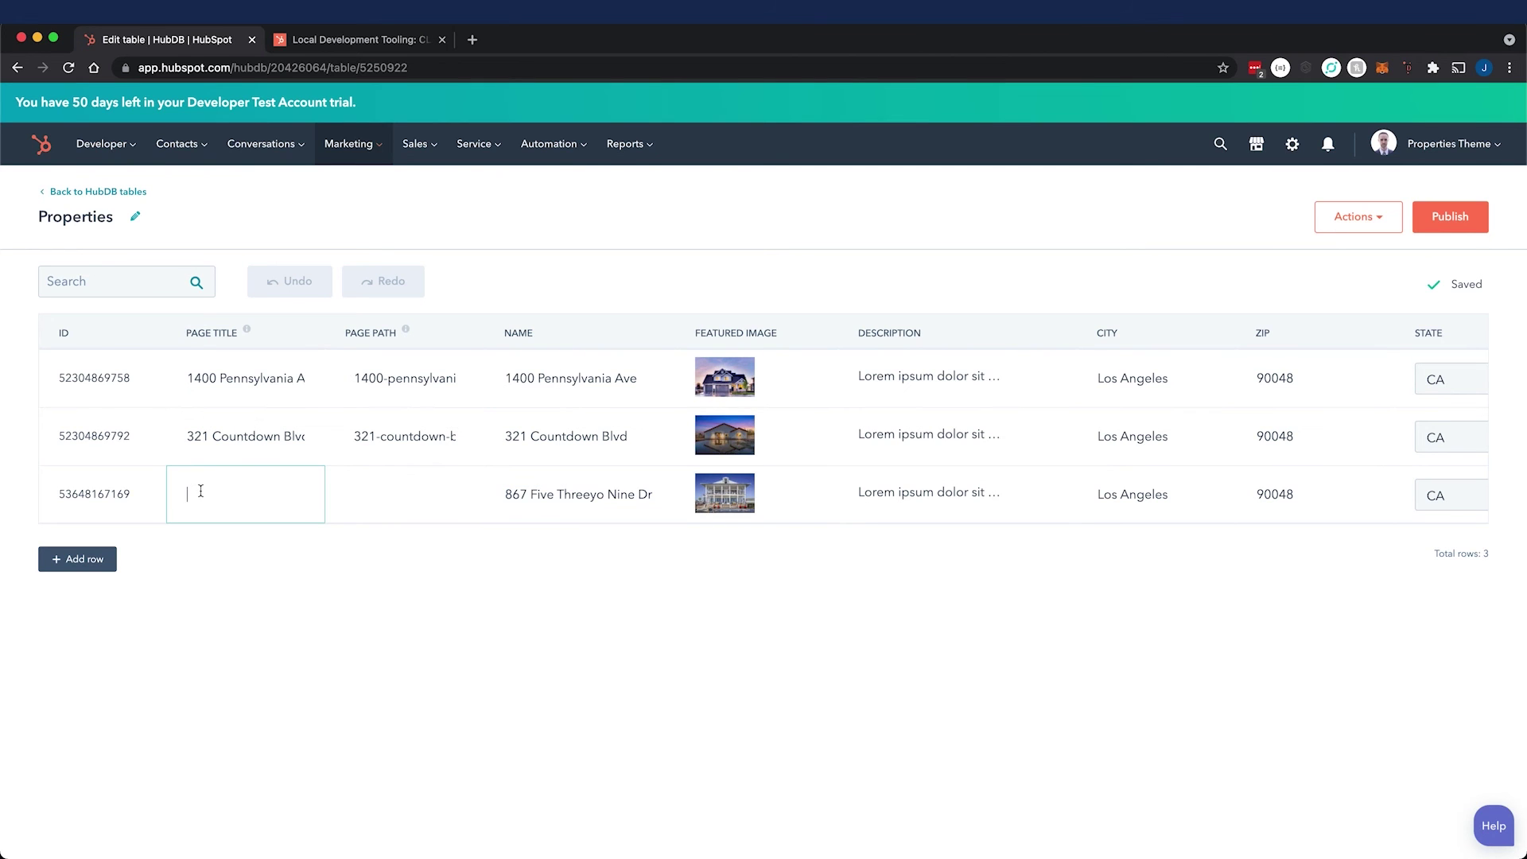
key(super+v)
Set the third listing's Page Path to its address slug ending in -los-angeles-ca
click(378, 494)
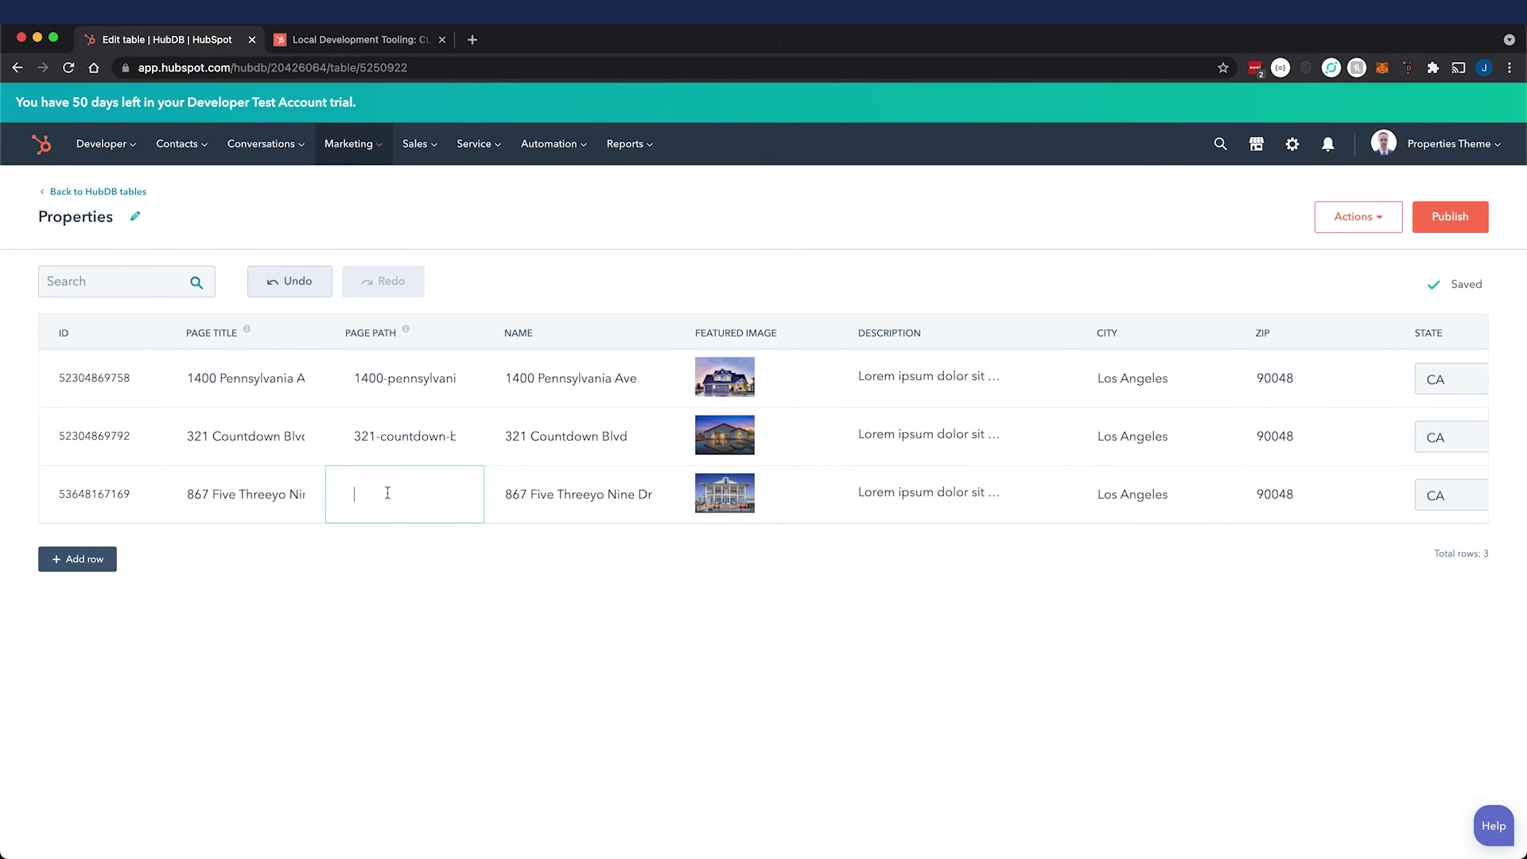
key(super+v)
click(1120, 492)
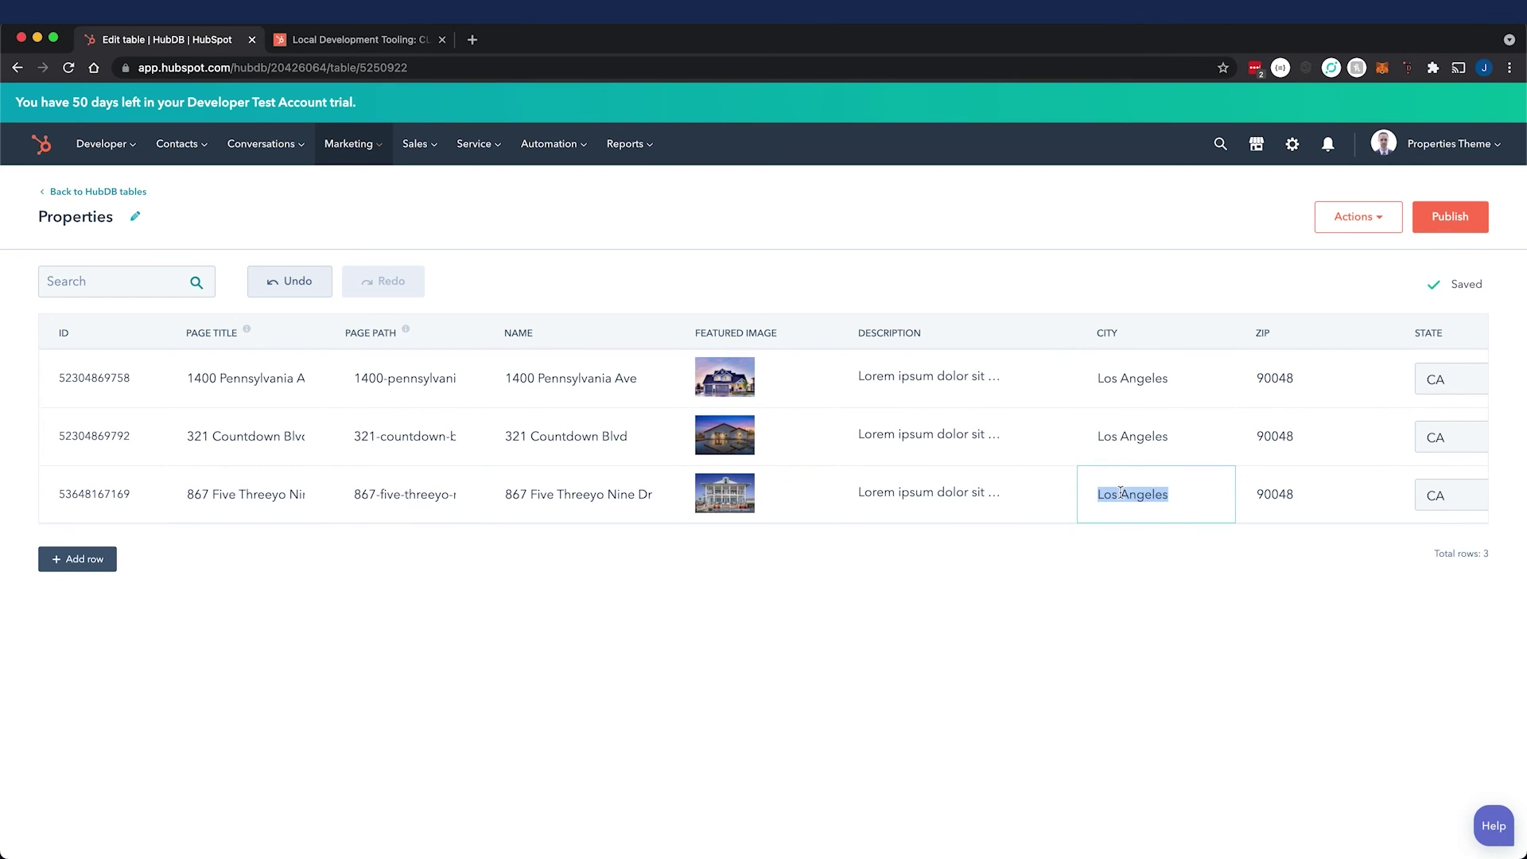
click(427, 497)
key(End)
text(-)
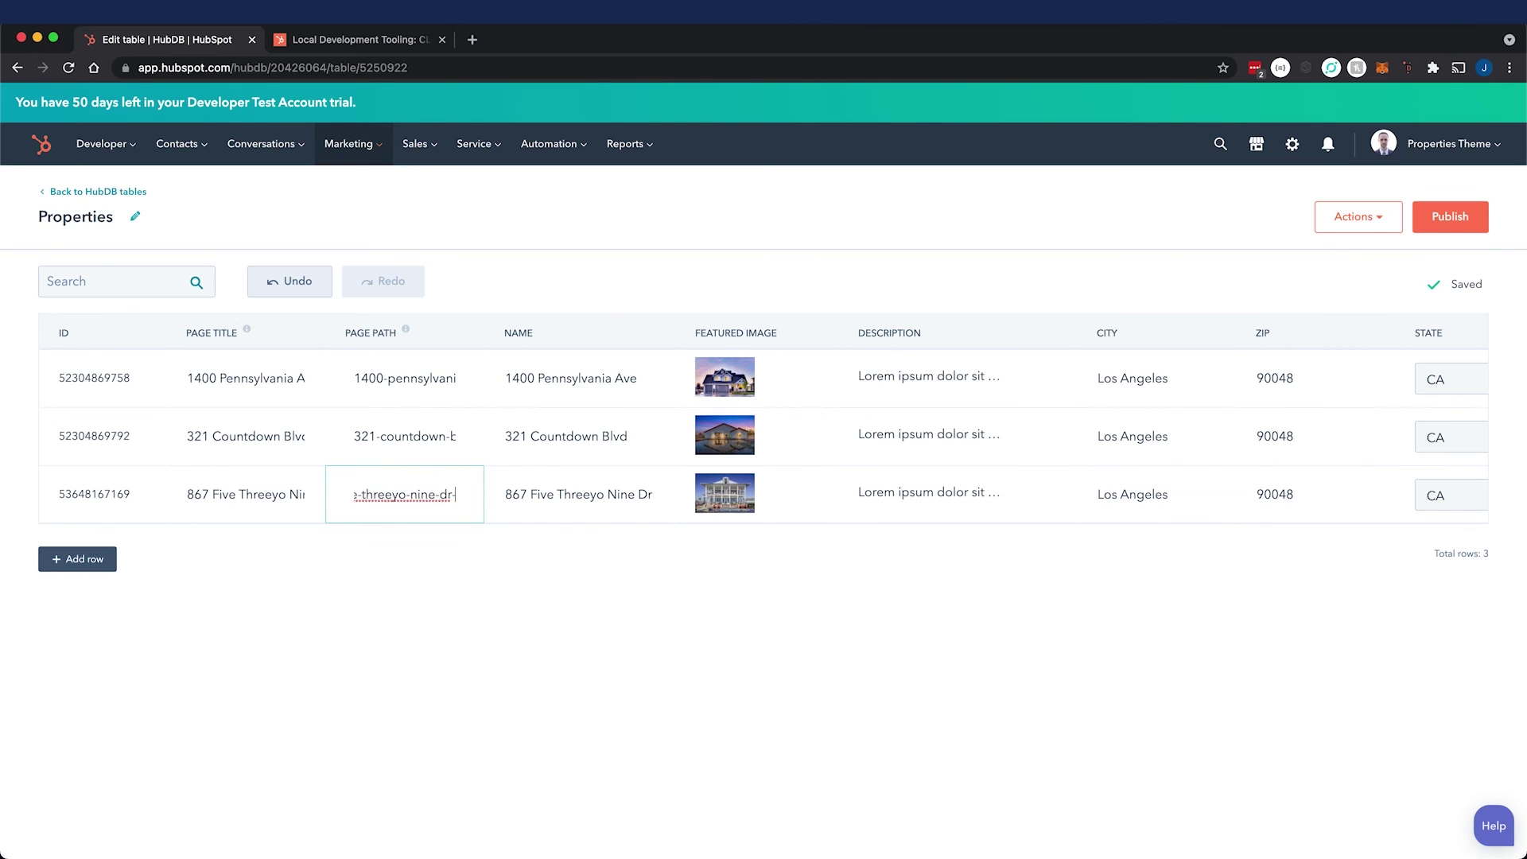
text(los-angeles-ca)
click(444, 641)
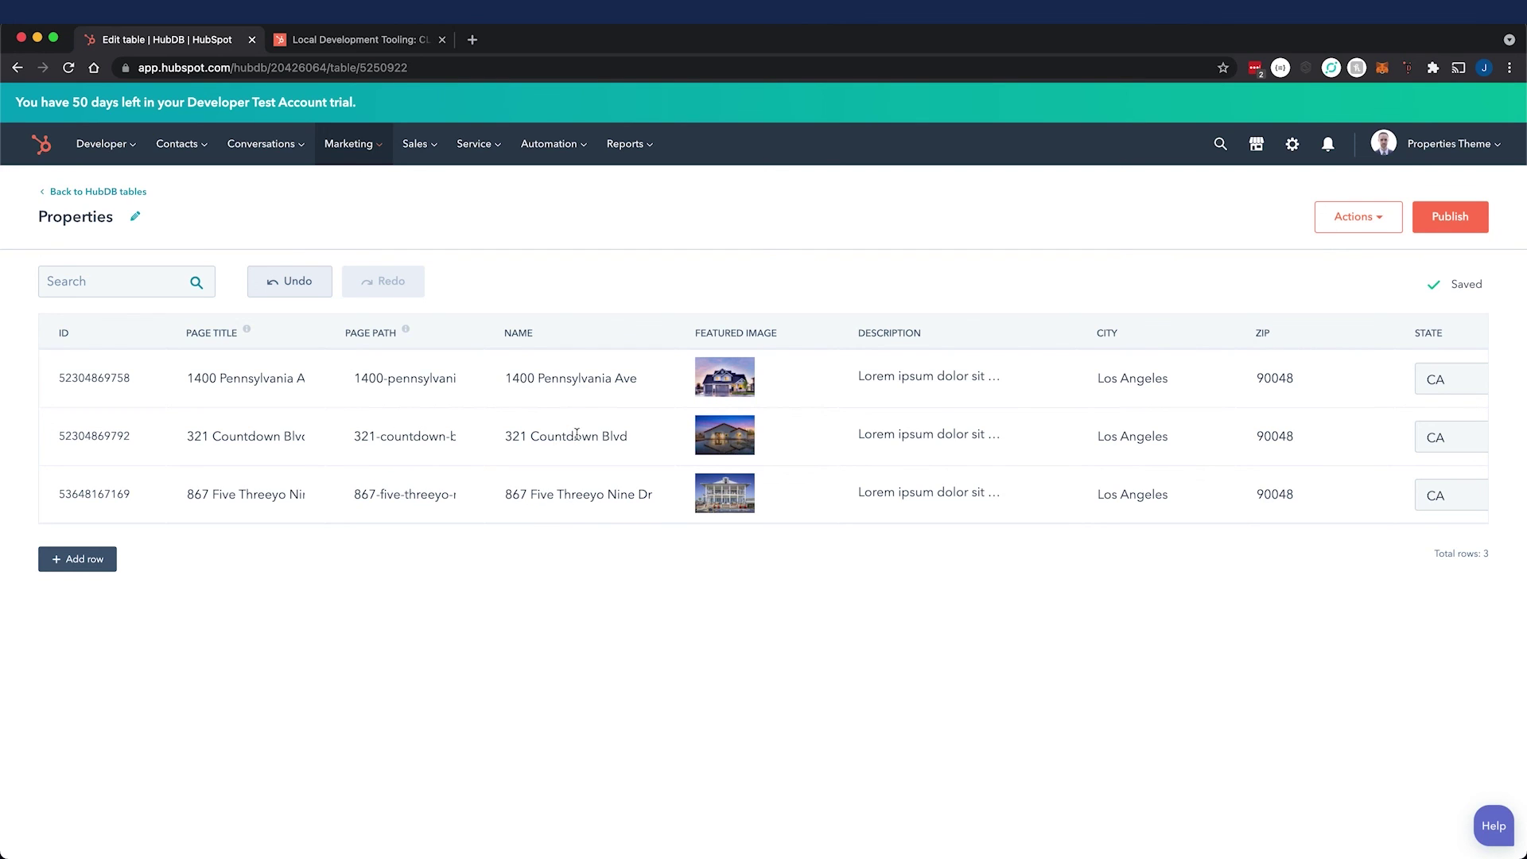
Publish the Properties table and confirm the publish
click(1441, 218)
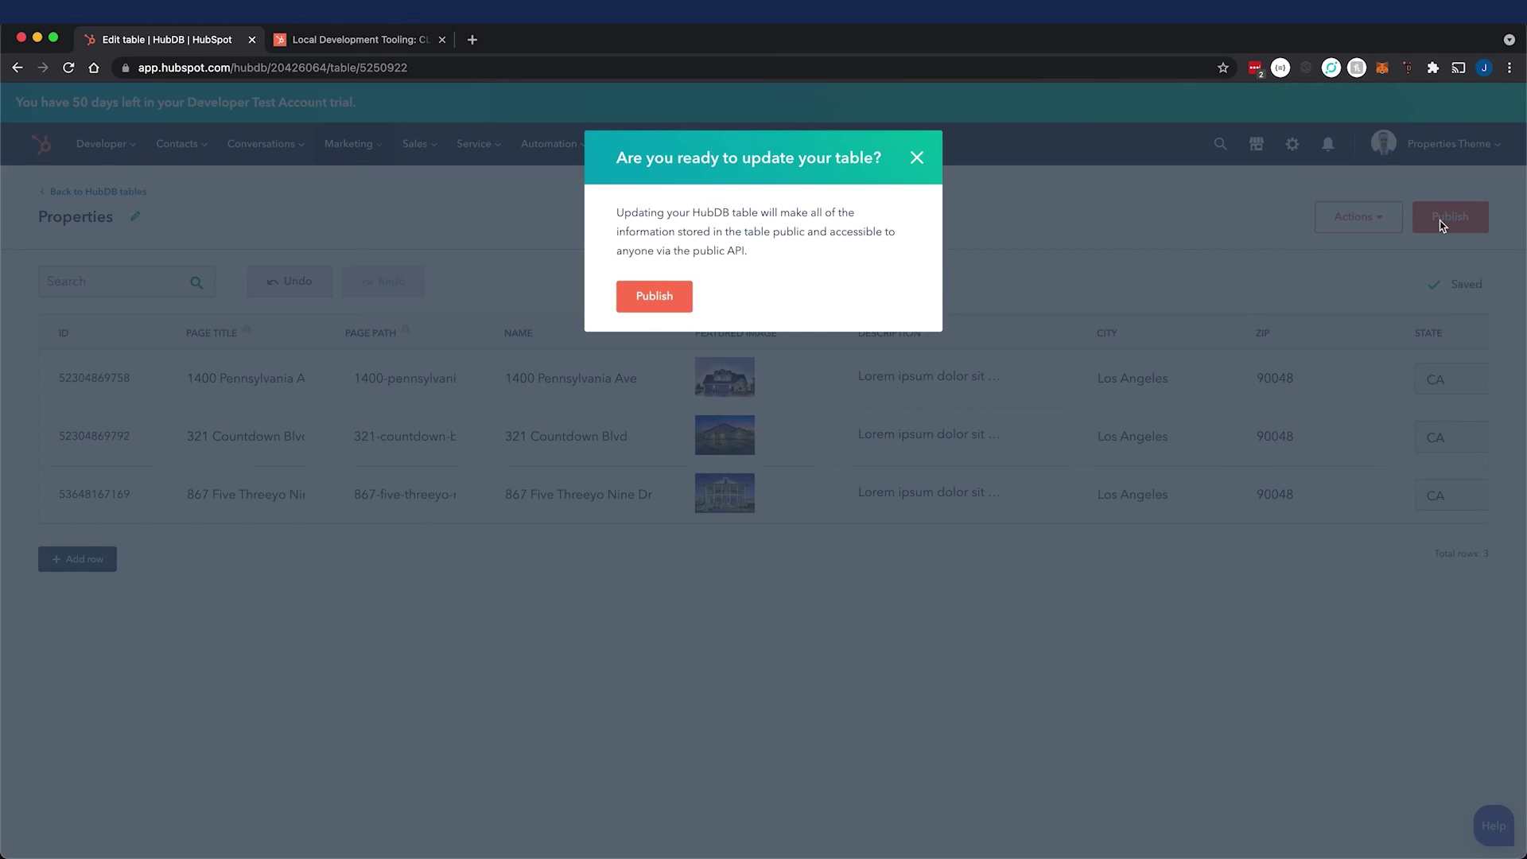
click(668, 301)
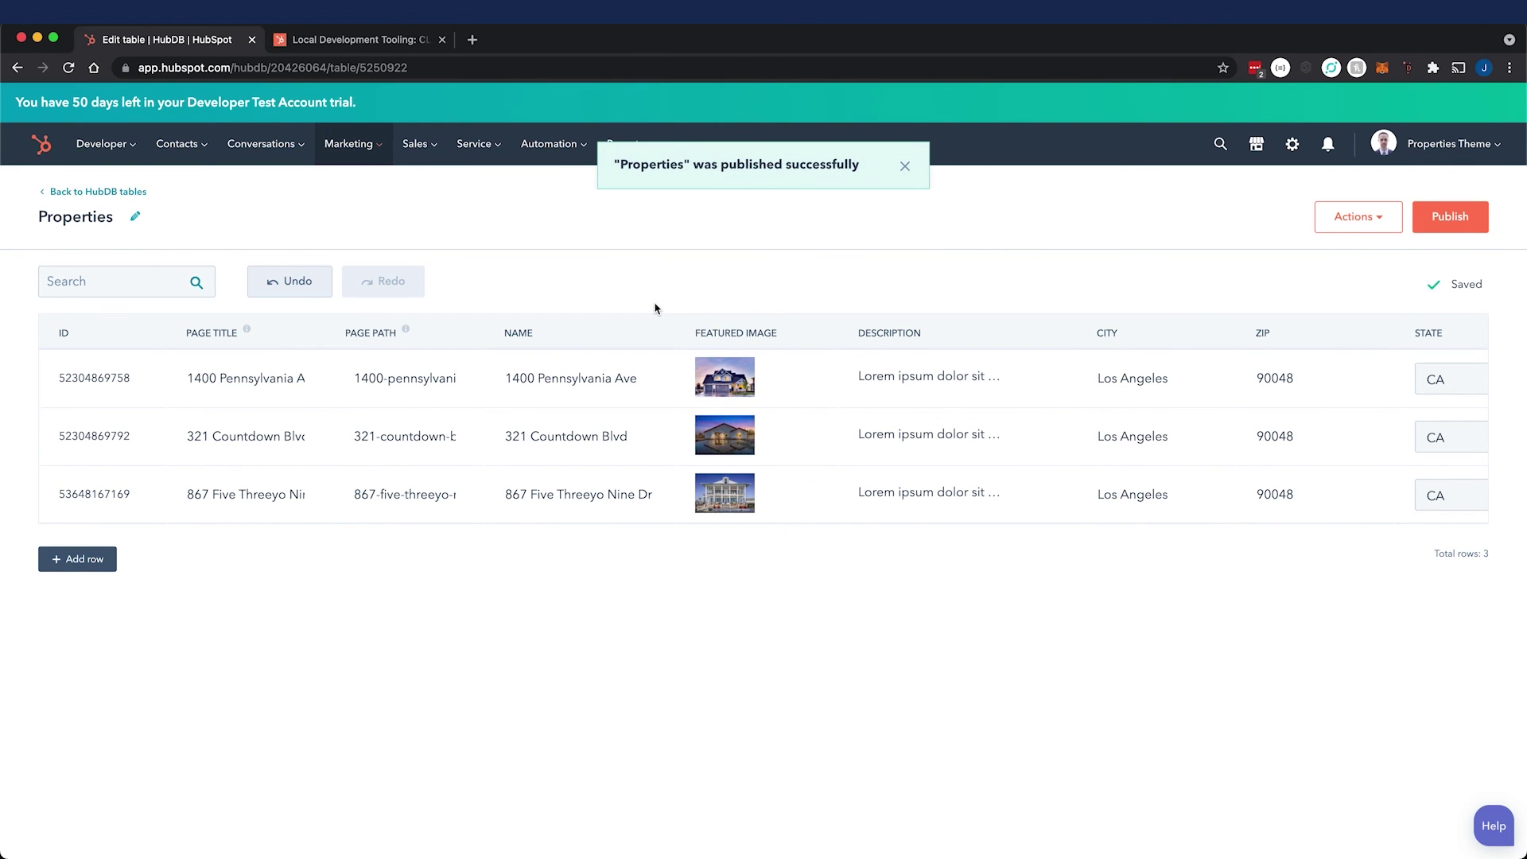